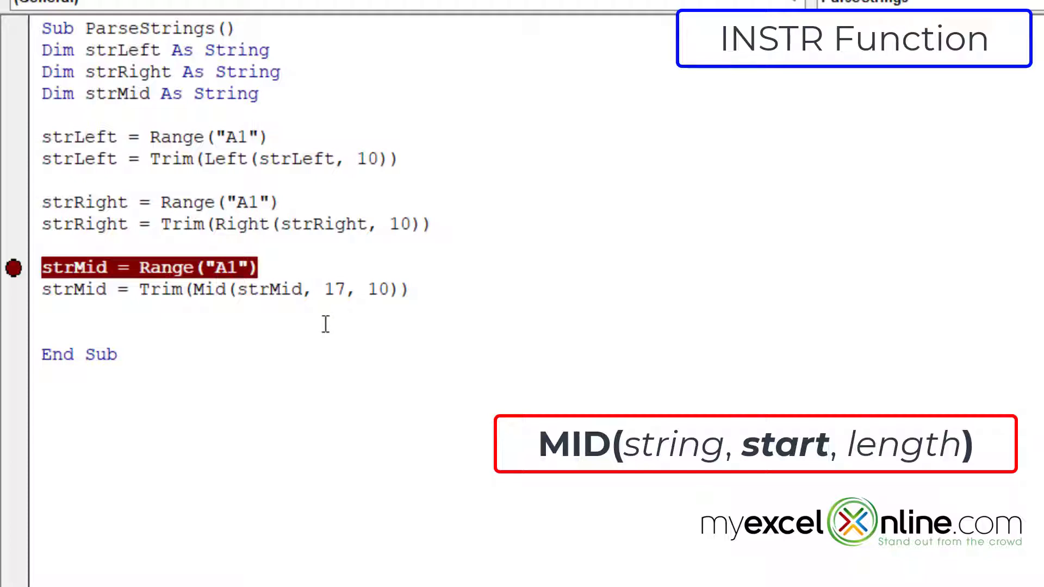
Clear the breakpoint and declare Dim intStart As Integer under the declarations.
click(11, 270)
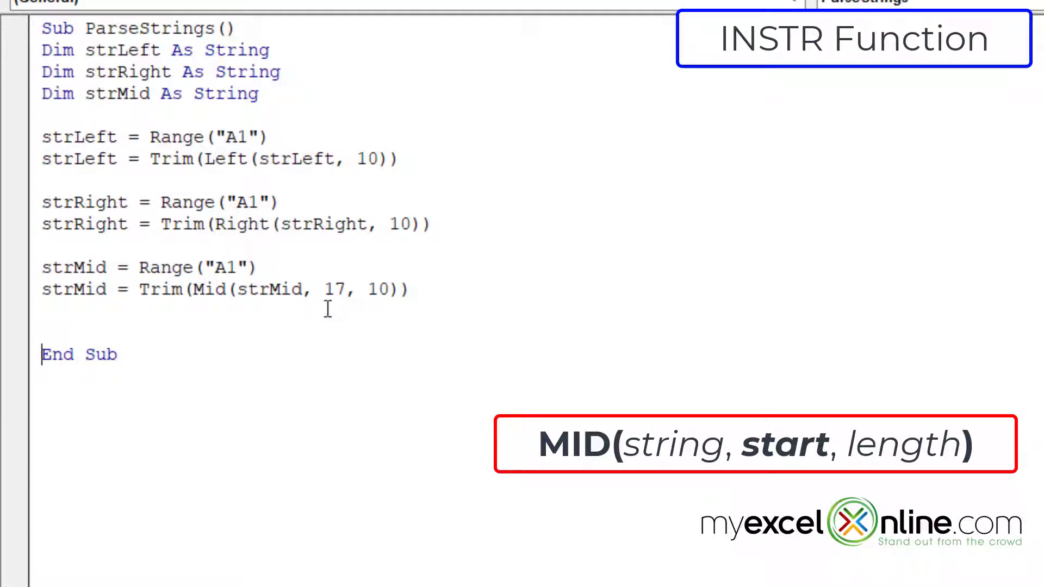
click(260, 93)
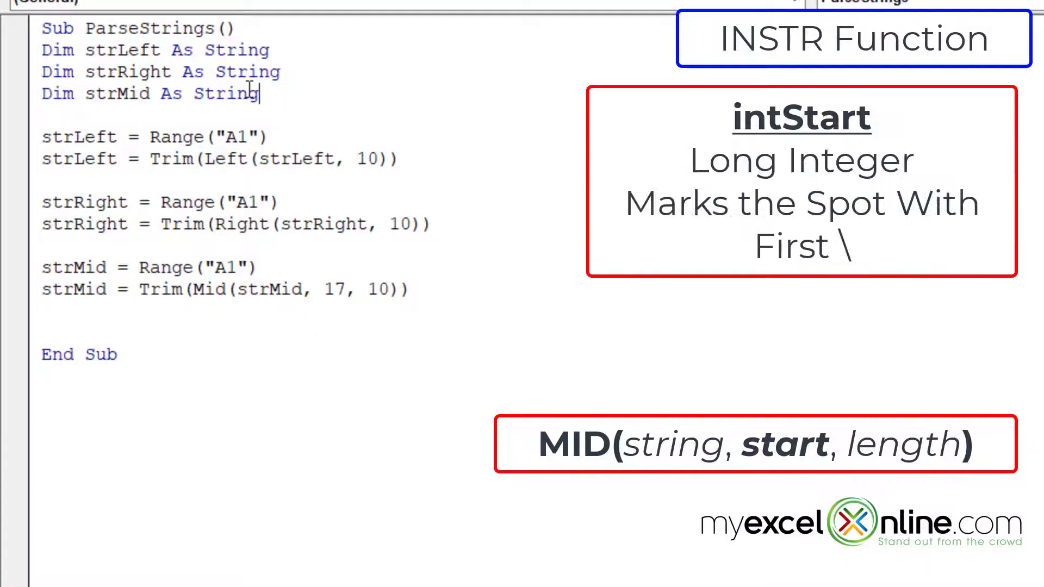
key(Return)
text(dim int)
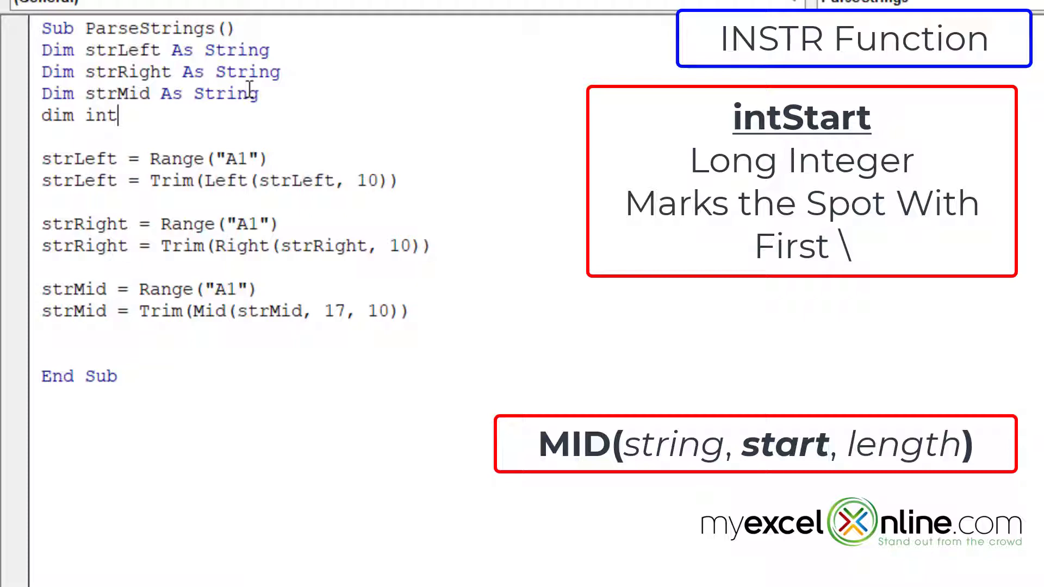
text(Start as )
text(integer)
Paste intStart onto a new line above the strMid assignment to start intStart =.
double_click(129, 116)
key(ctrl+c)
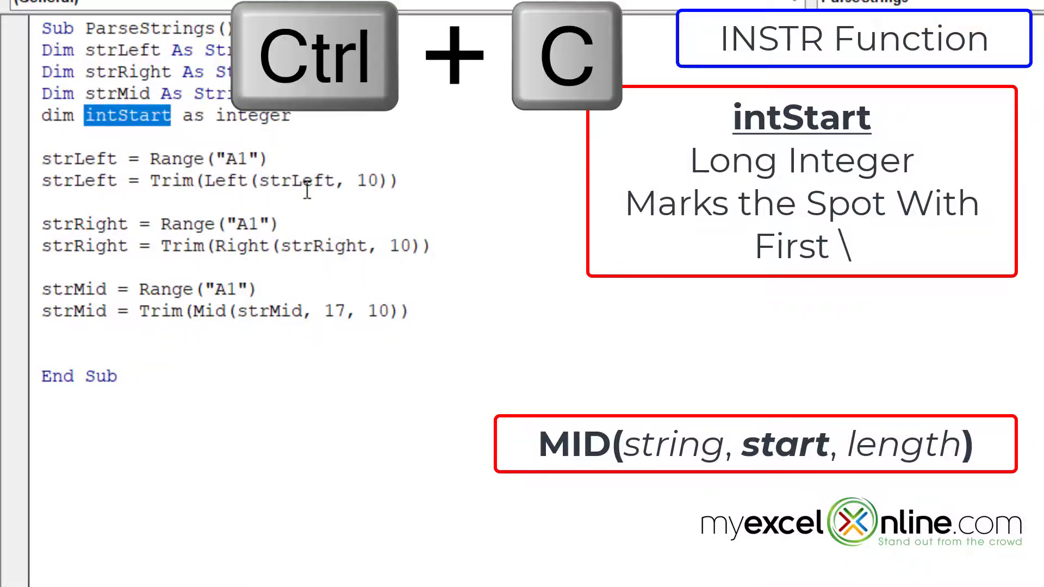
click(100, 272)
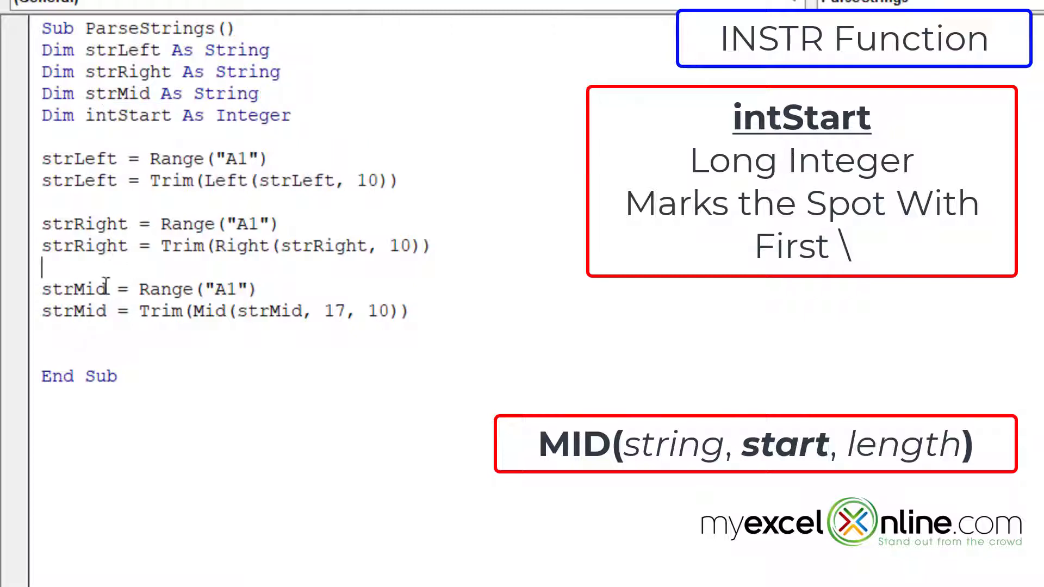
key(Return)
key(ctrl+v)
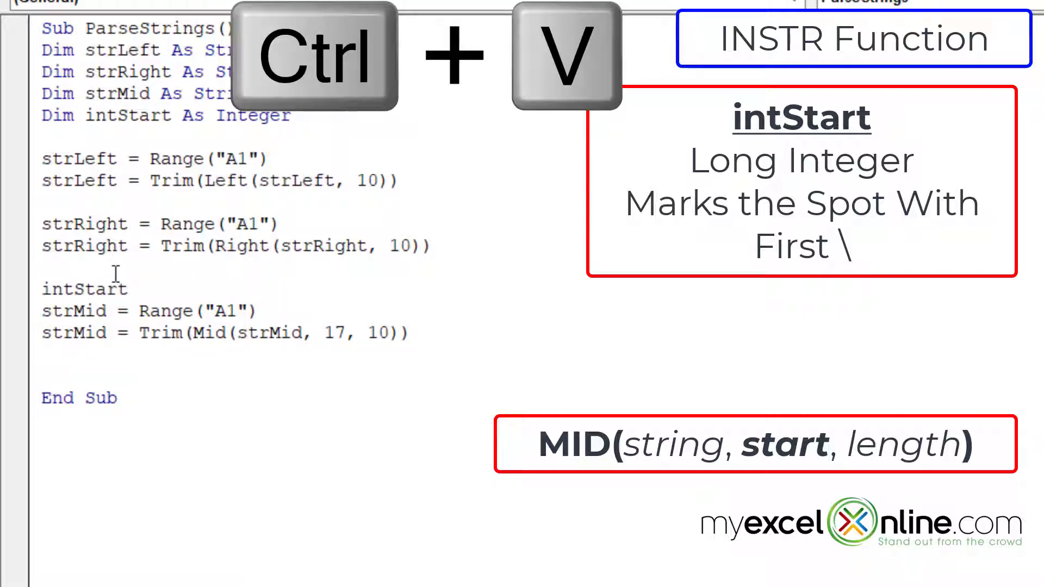
text(= InStr(strMid, "\)
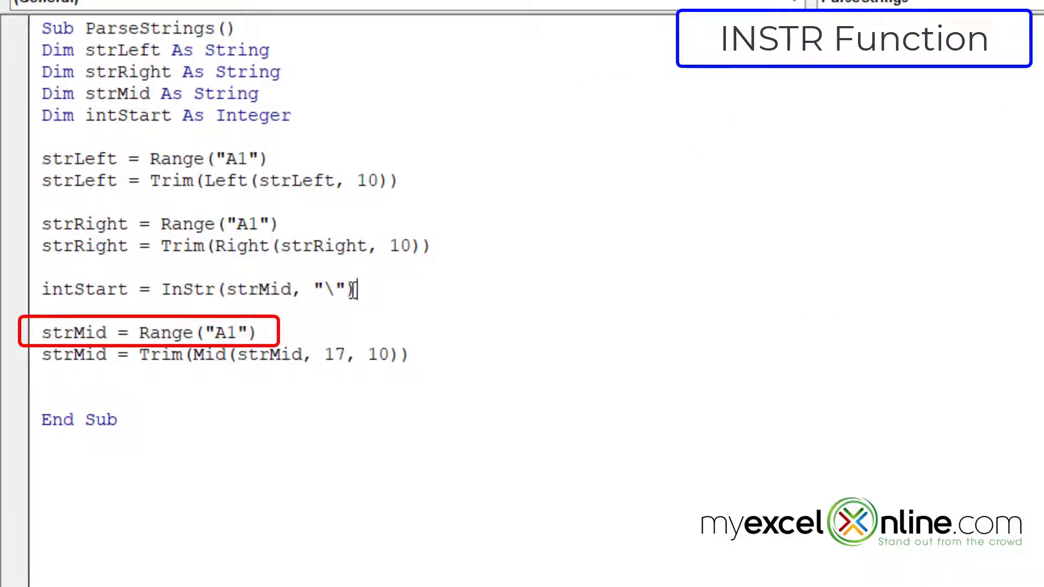
Move the intStart = InStr(strMid, "\") line below strMid = Range("A1").
drag(360, 289, 39, 290)
key(ctrl+x)
click(266, 333)
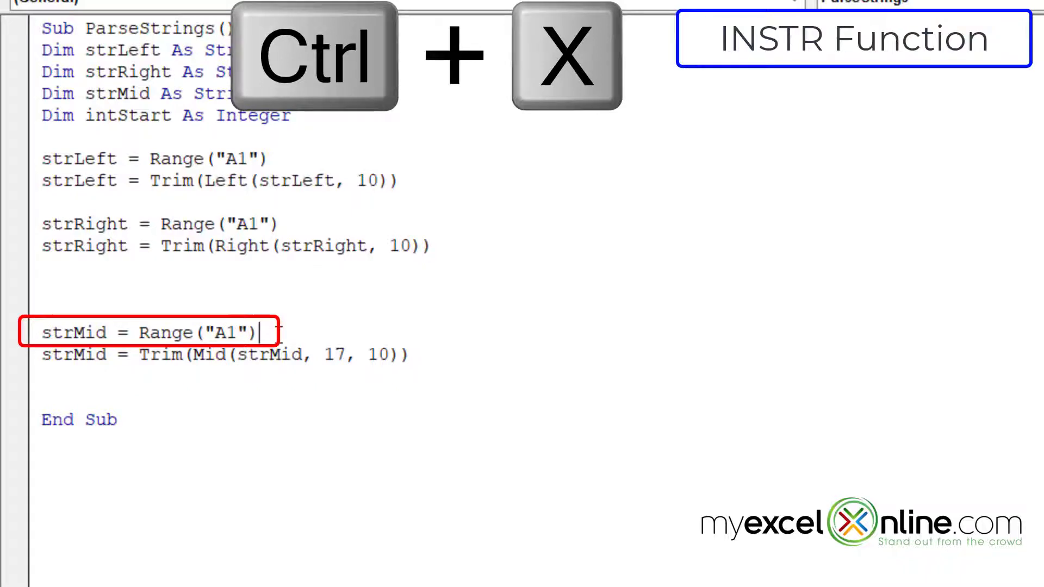
key(Return)
key(ctrl+v)
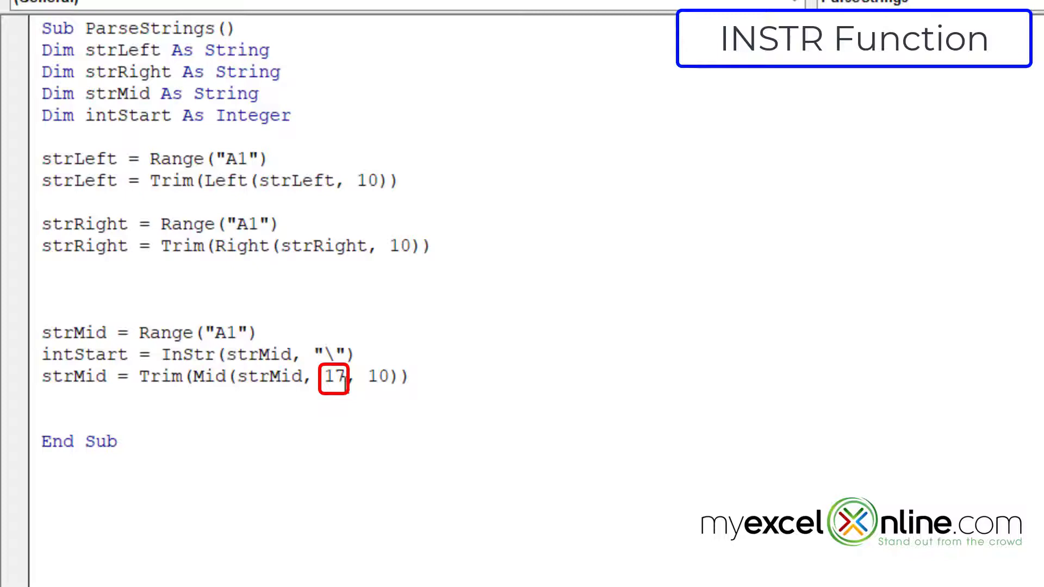
Replace the Mid start position 17 with intStart.
double_click(77, 354)
key(ctrl+c)
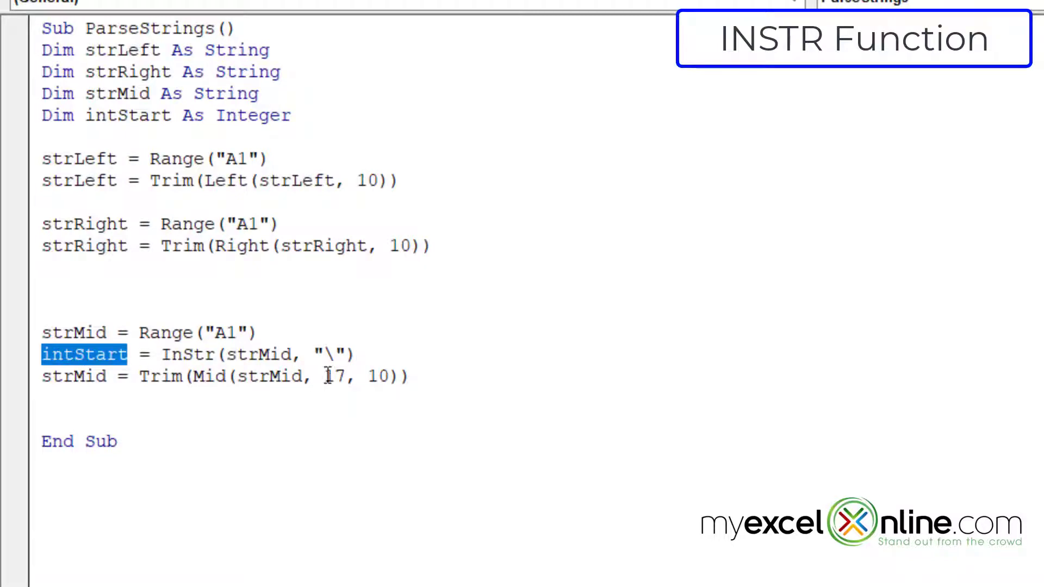
double_click(333, 376)
key(ctrl+v)
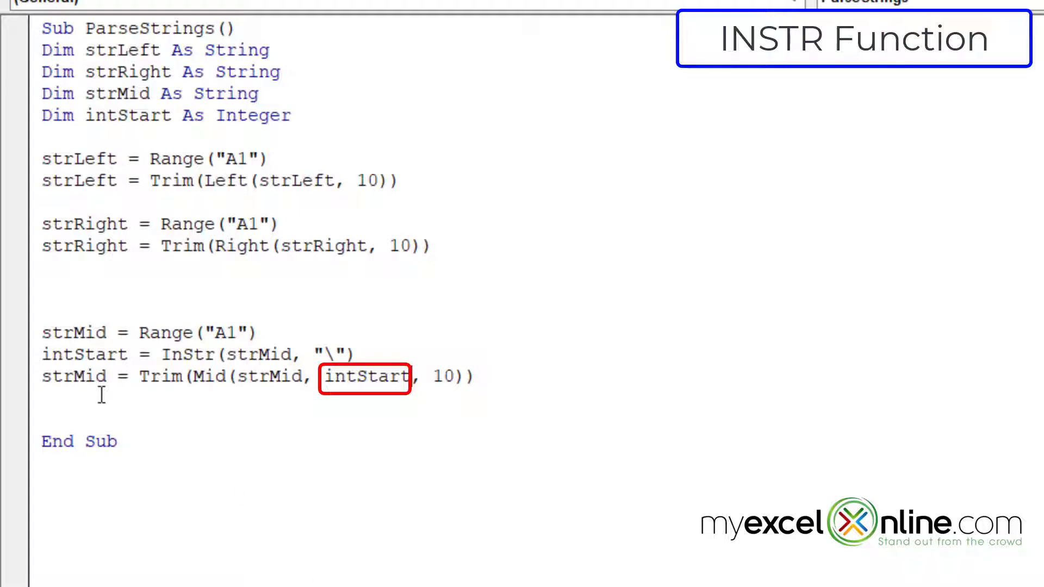
Breakpoint the strMid line, run the macro, and print strMid then intStart (3) in Immediate.
click(14, 334)
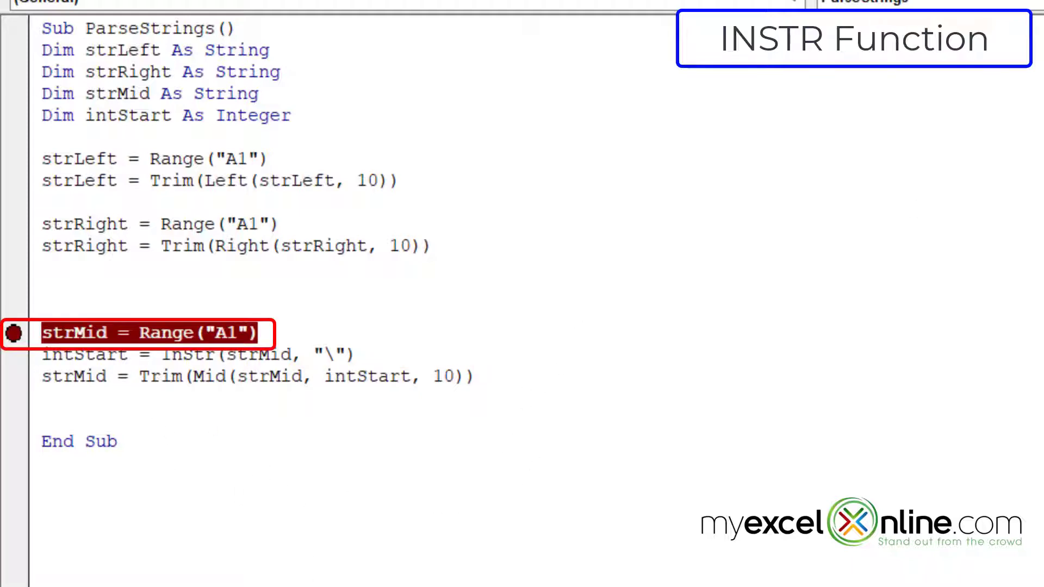
key(alt+Tab)
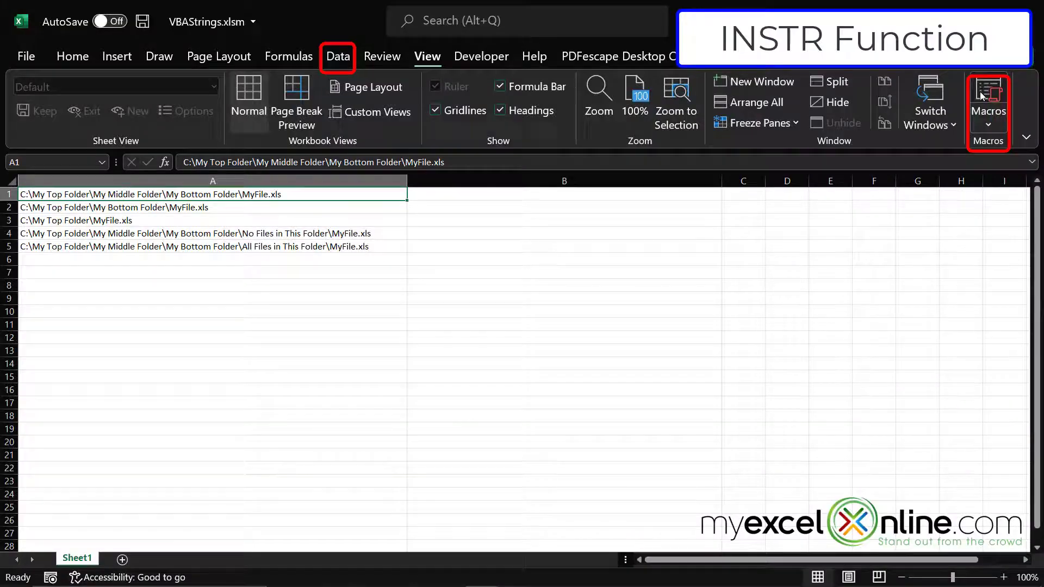
key(F8)
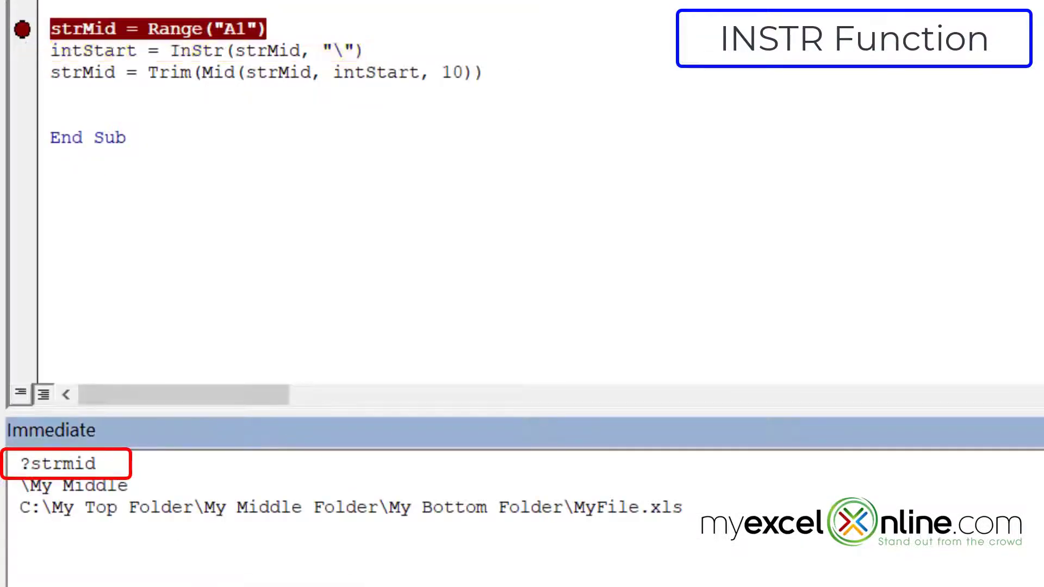
key(Return)
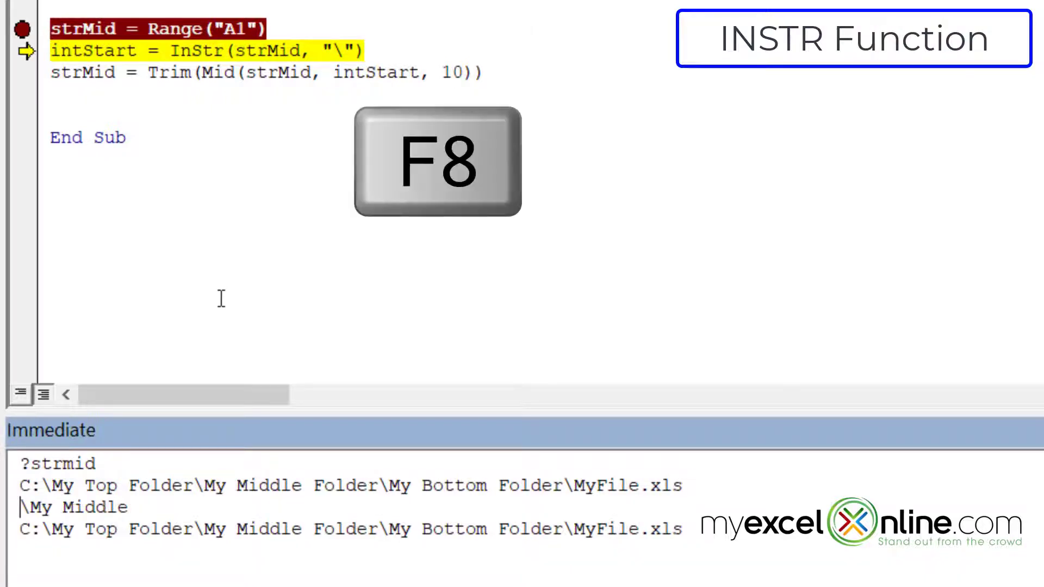
key(F8)
double_click(76, 464)
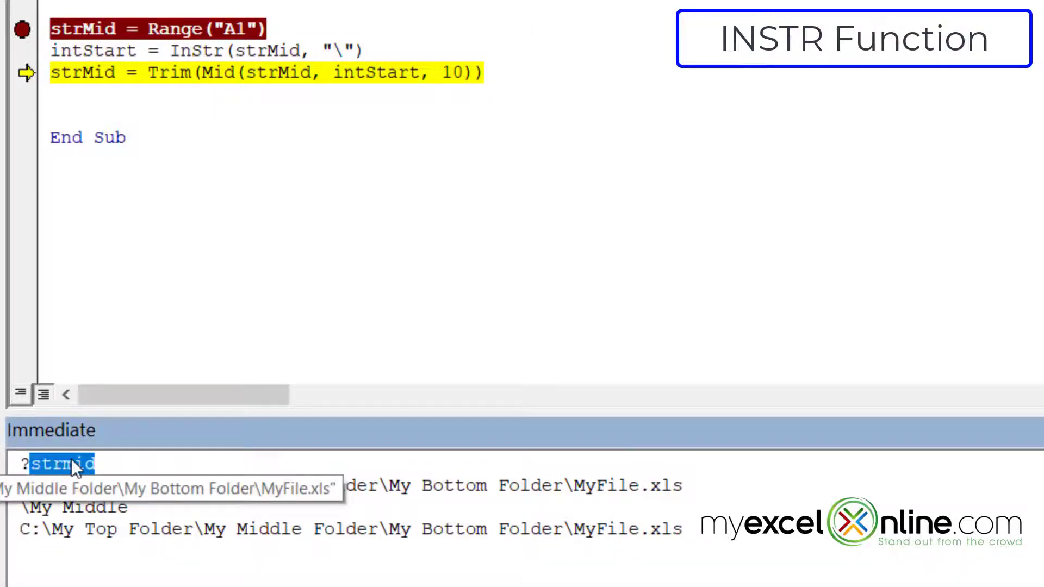
text(intsta)
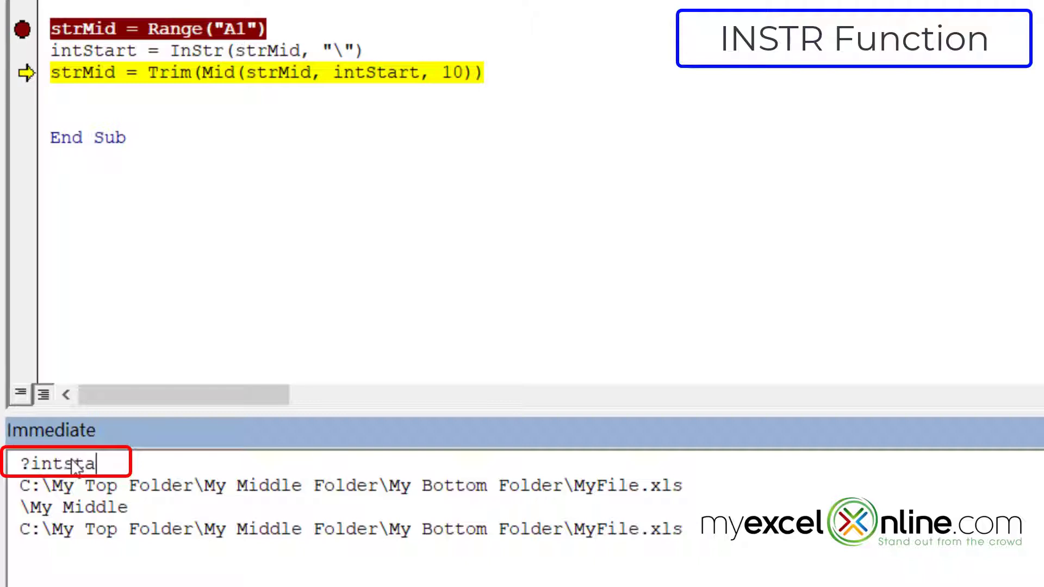
text(rt)
key(Return)
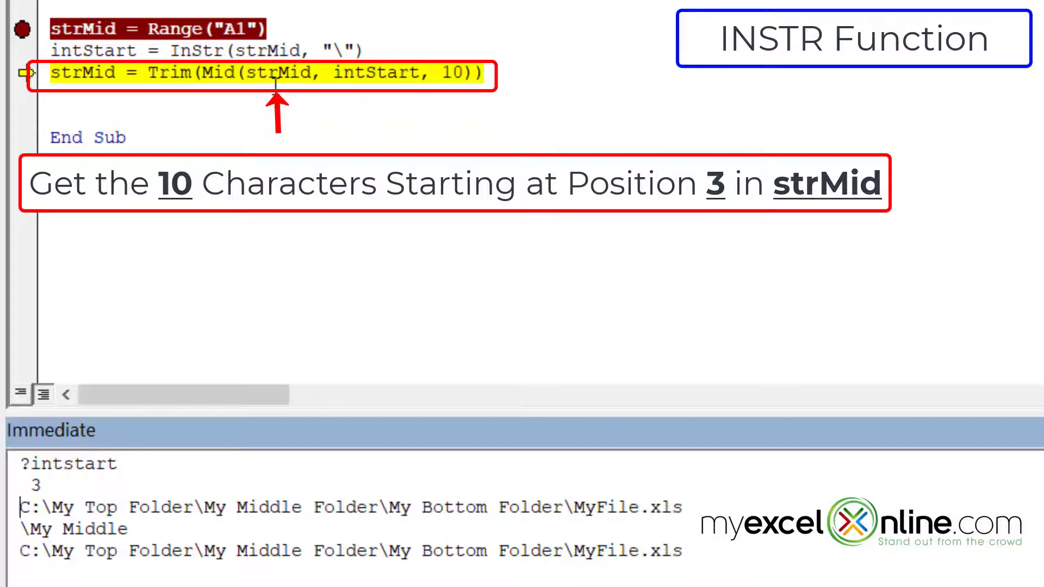
Step the Mid line, print strMid showing \My Top Fo, then finish the macro.
key(F8)
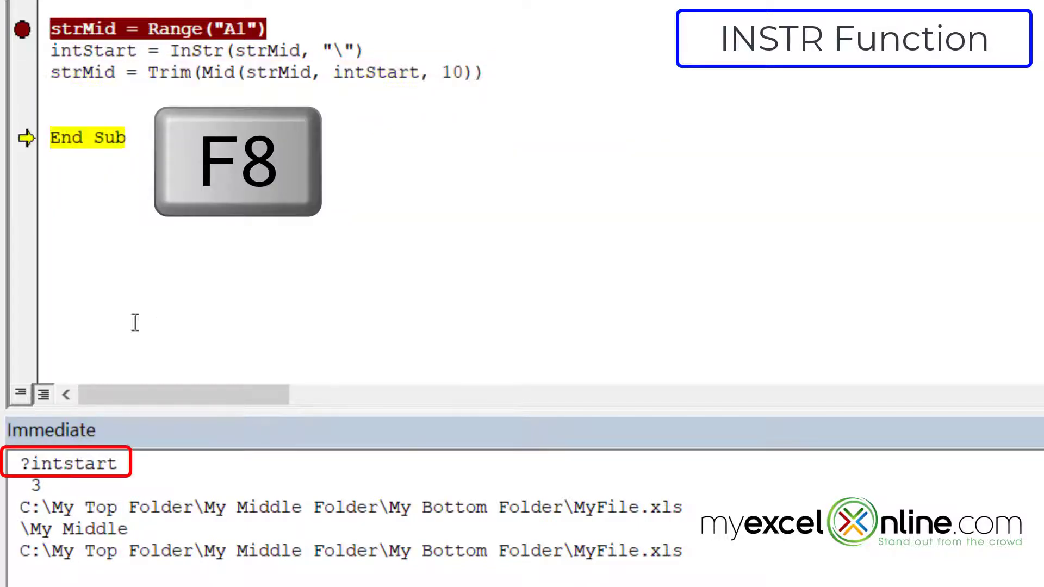
double_click(73, 464)
text(strmid)
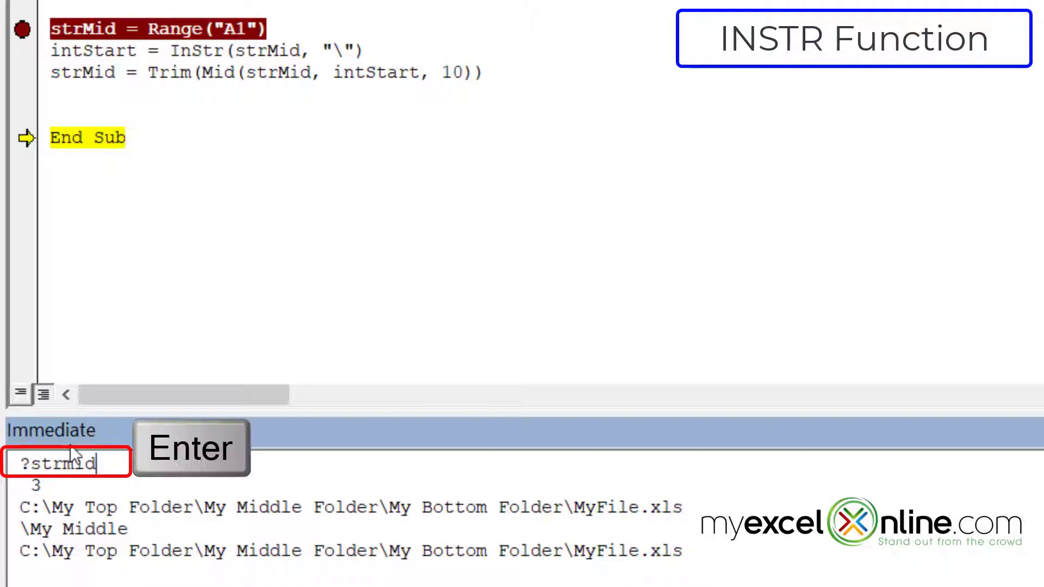
key(Return)
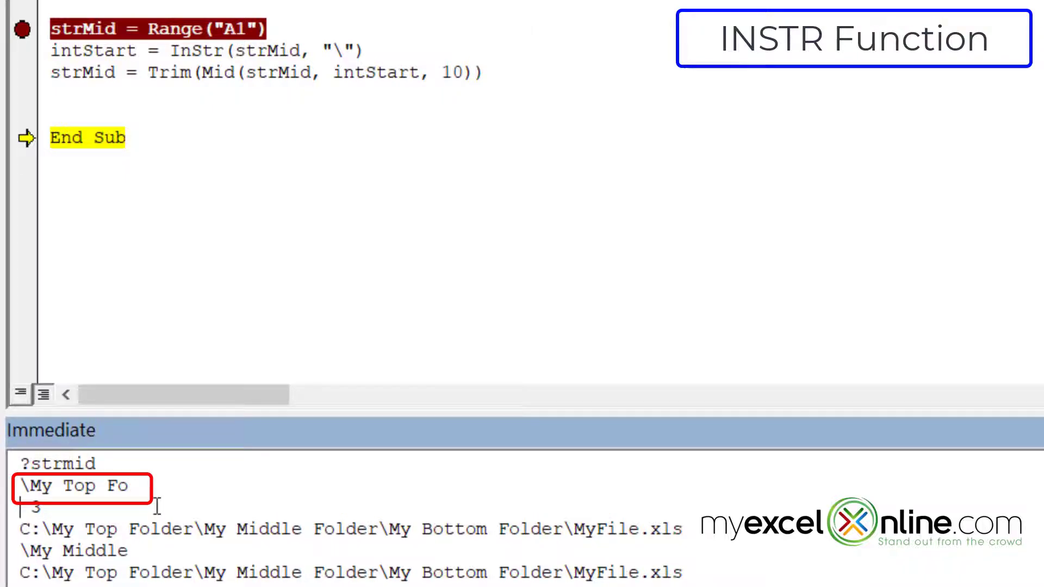
click(161, 488)
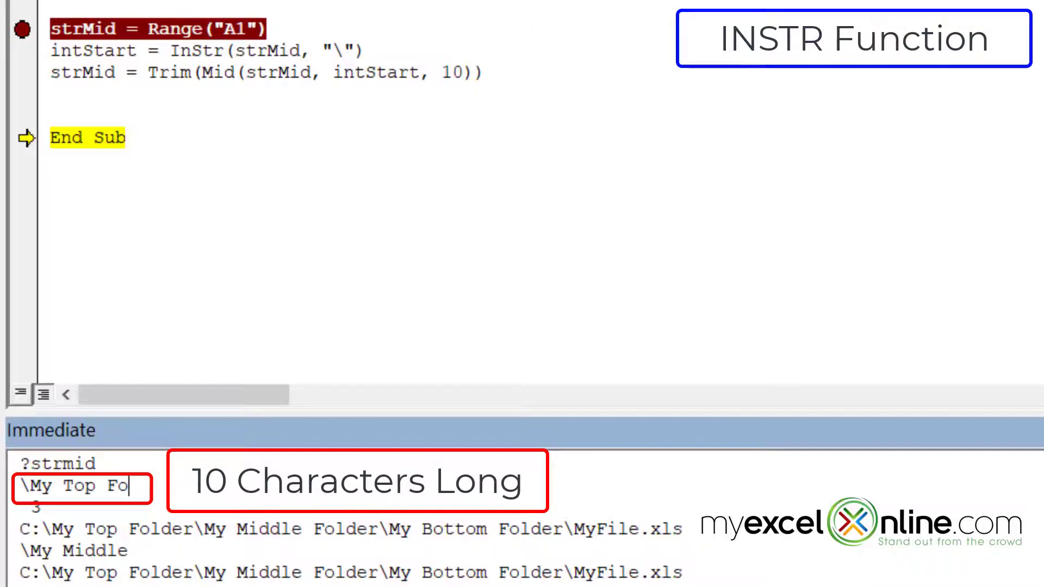
key(F8)
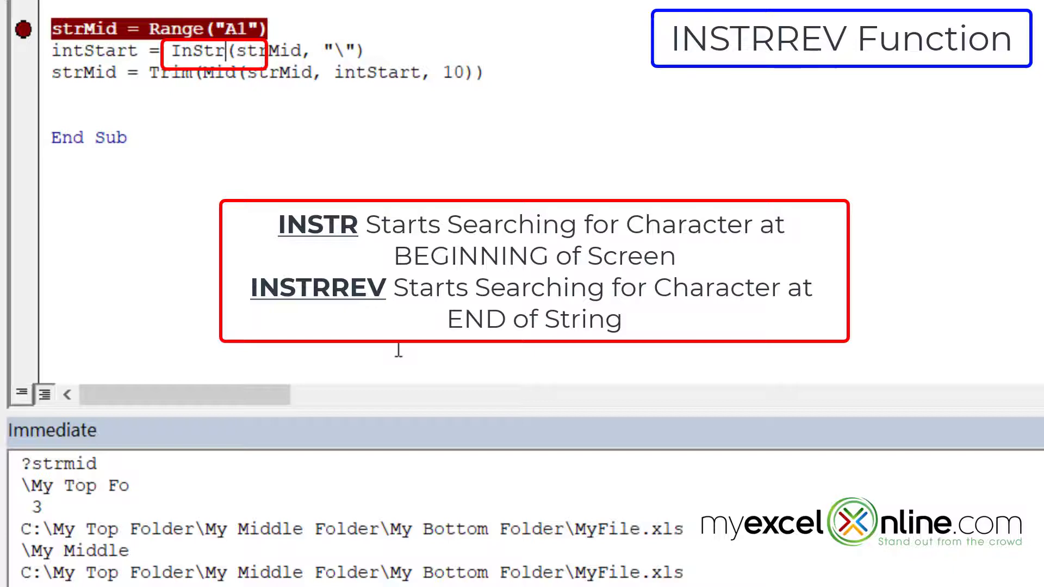
text(rev)
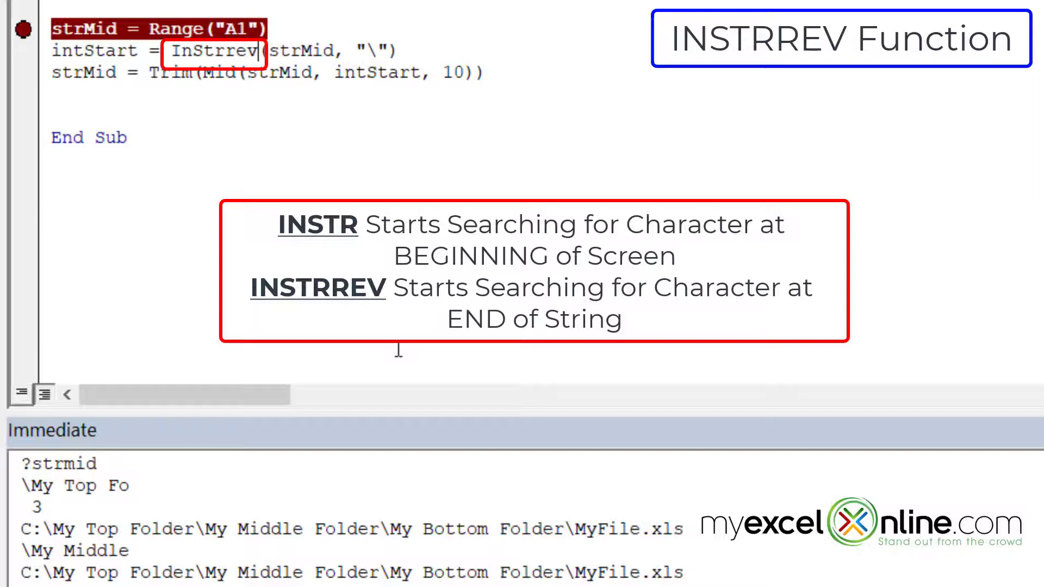
Change the intStart line to use InStrRev(strMid, "\") and commit it.
key(Down)
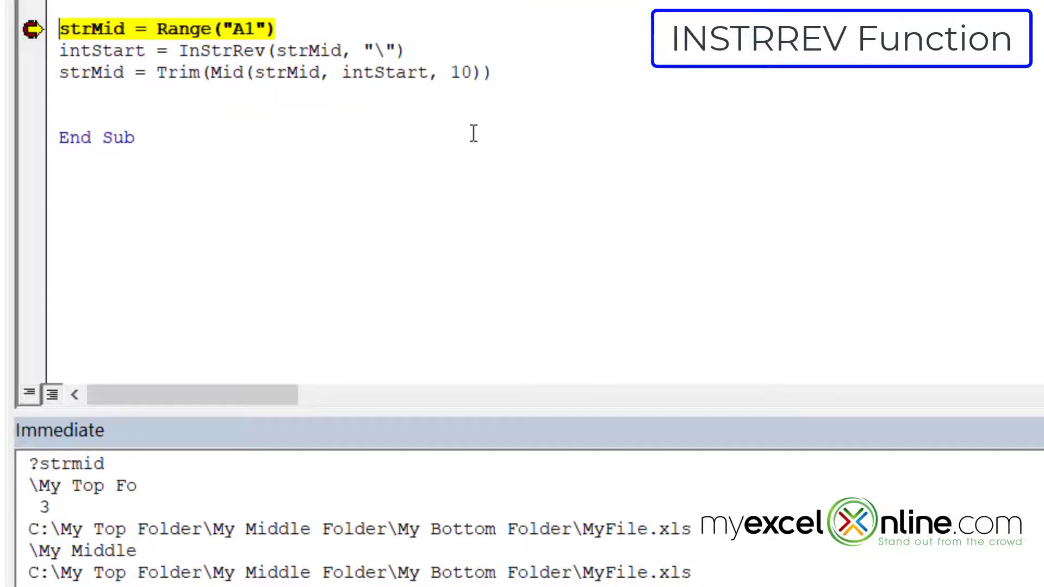
Step to InStrRev, print strMid, then intStart showing 51 at the last backslash.
key(F8)
click(107, 464)
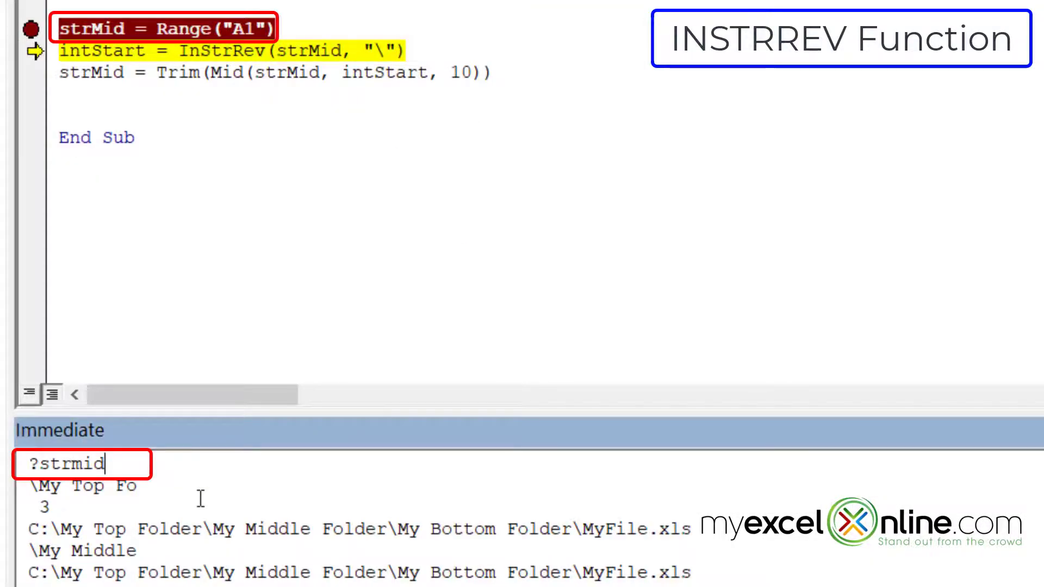
key(Return)
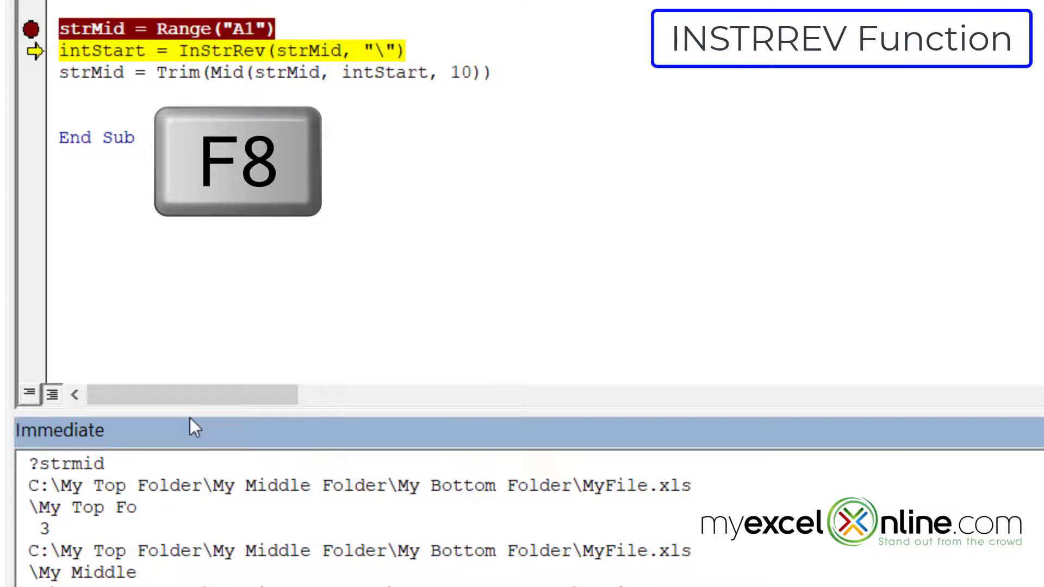
key(F8)
double_click(69, 463)
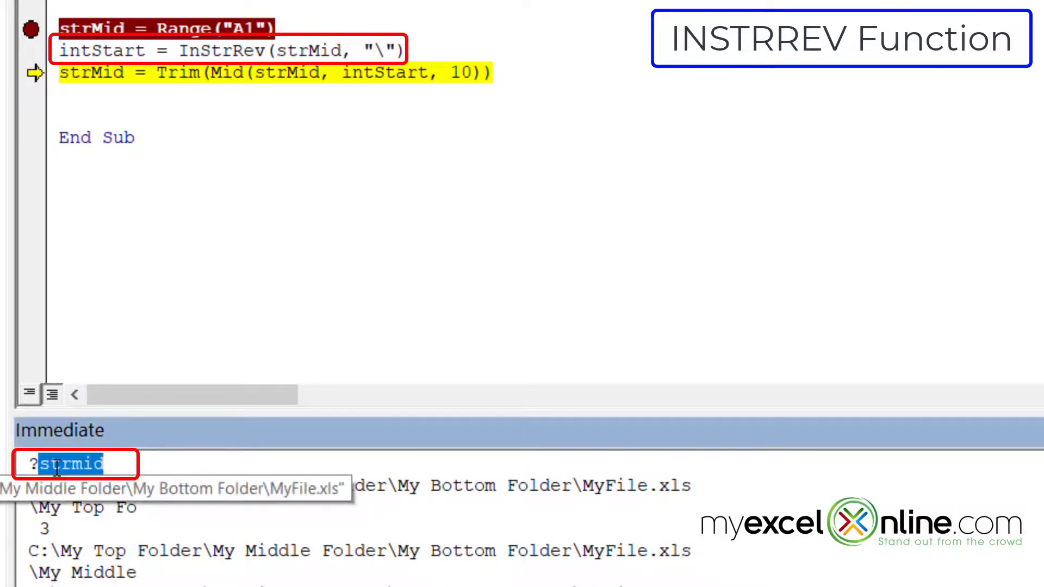
text(intstart)
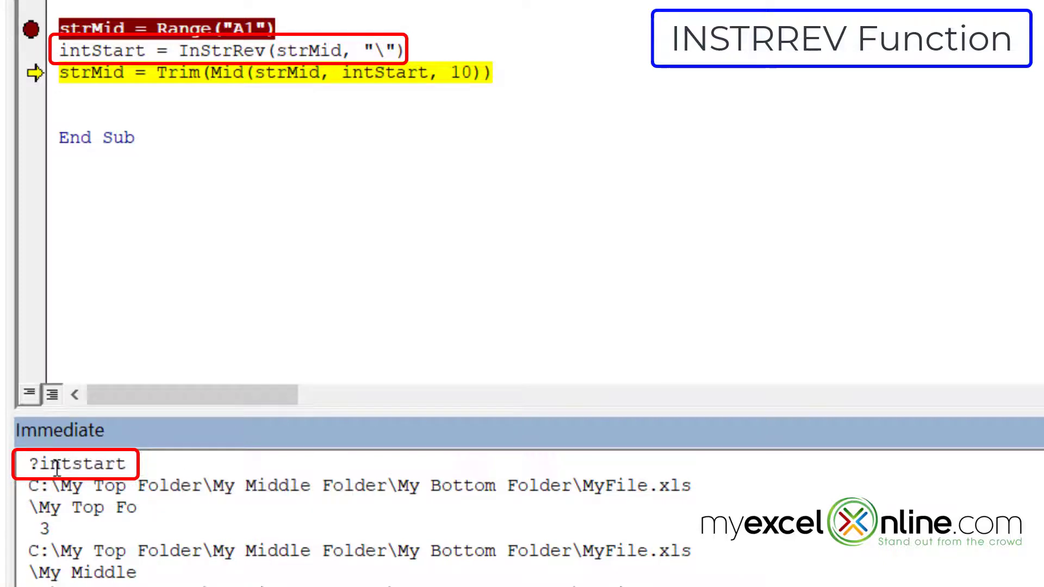
key(Return)
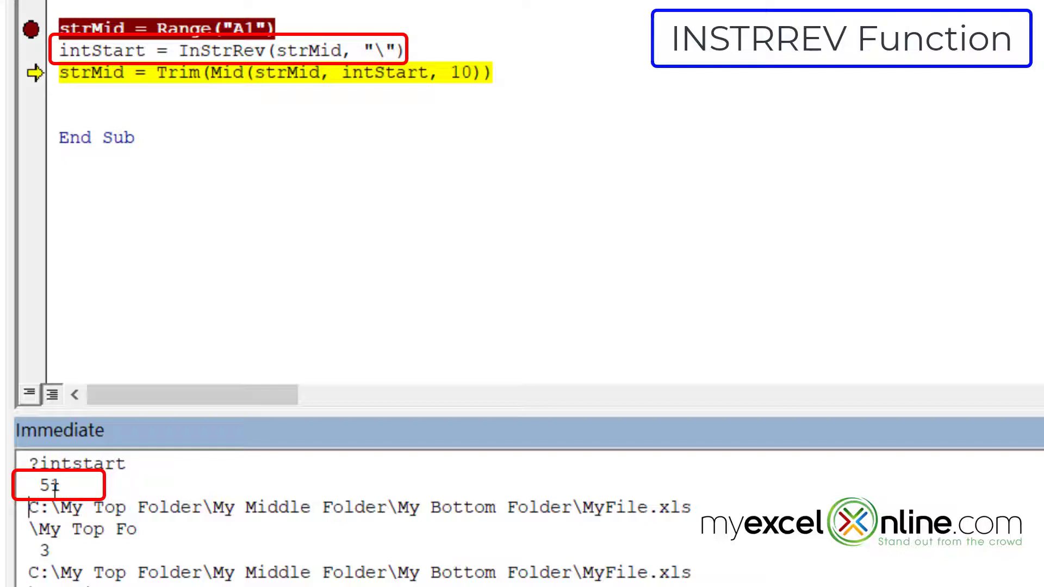
click(581, 508)
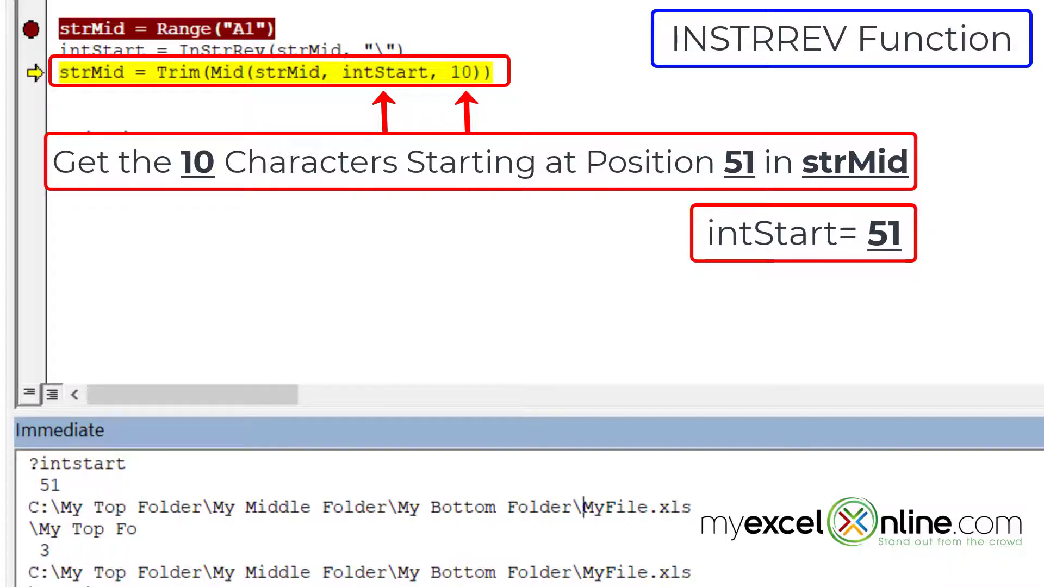
Run the Mid line and print strMid, showing \MyFile.xl.
key(F8)
double_click(95, 466)
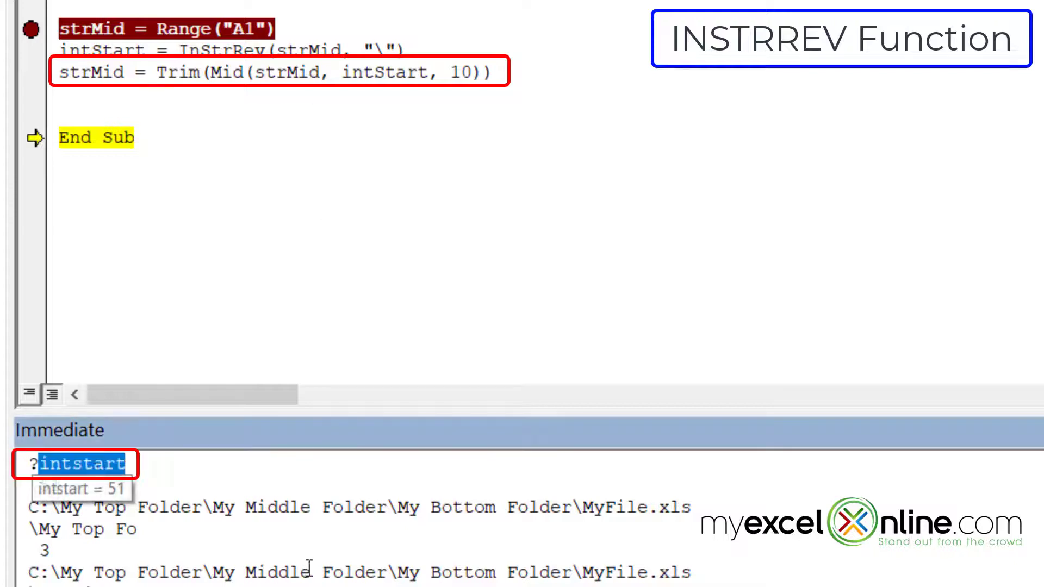
text(str)
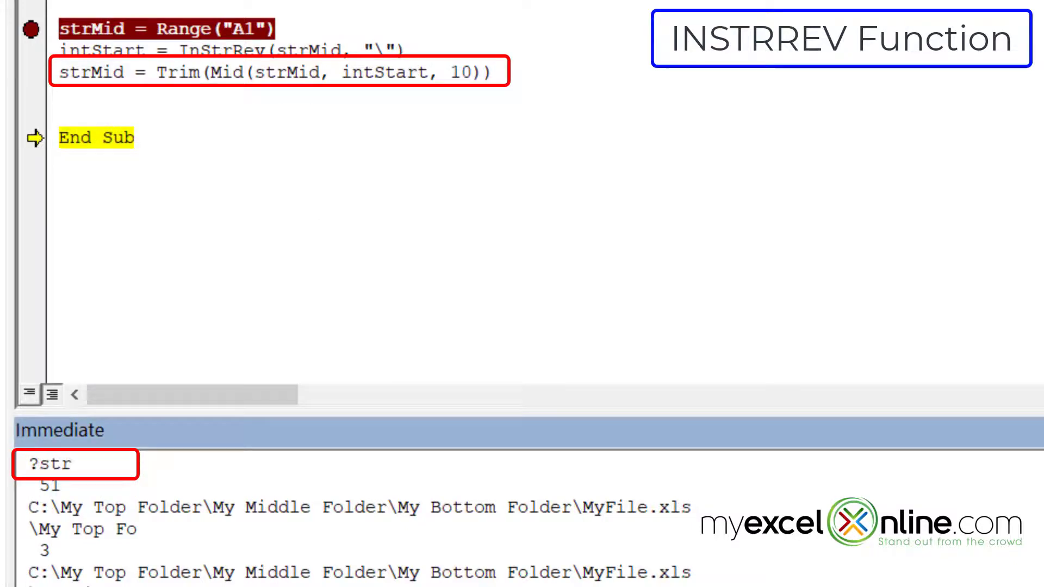
text(mid)
key(Return)
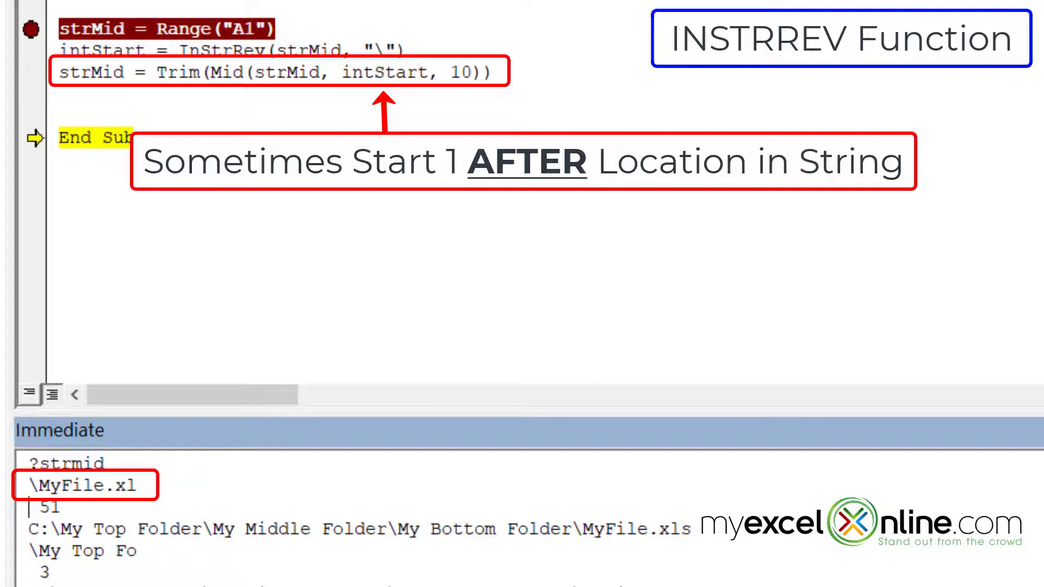
Finish the macro and change the Mid start to intStart + 1.
key(F8)
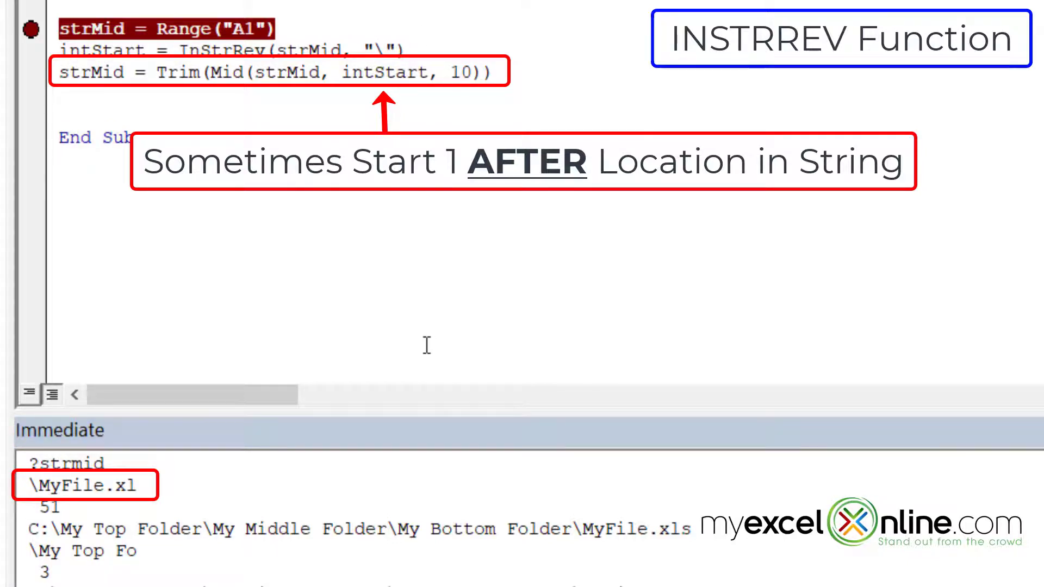
text(+1)
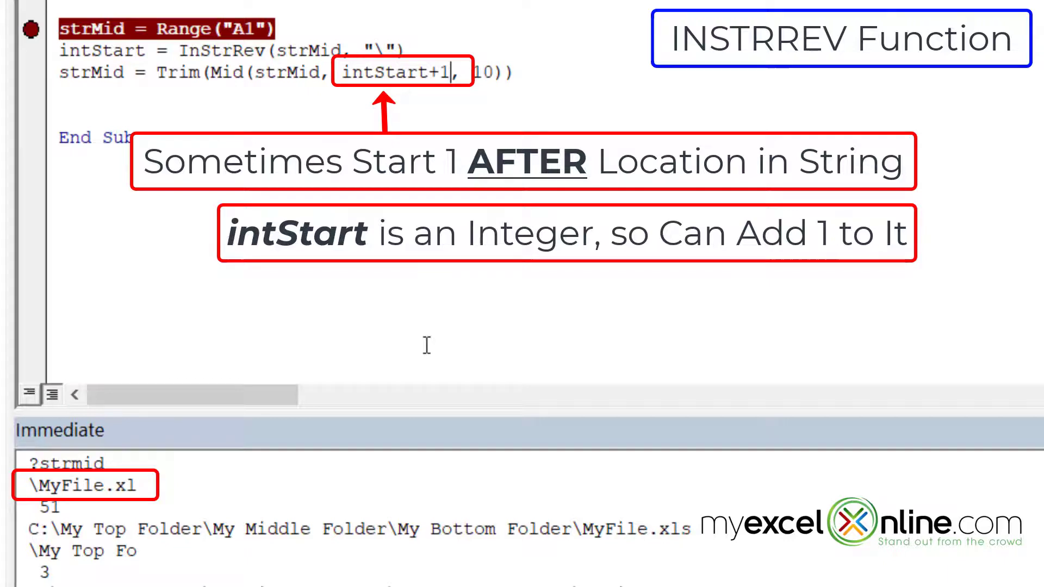
click(371, 103)
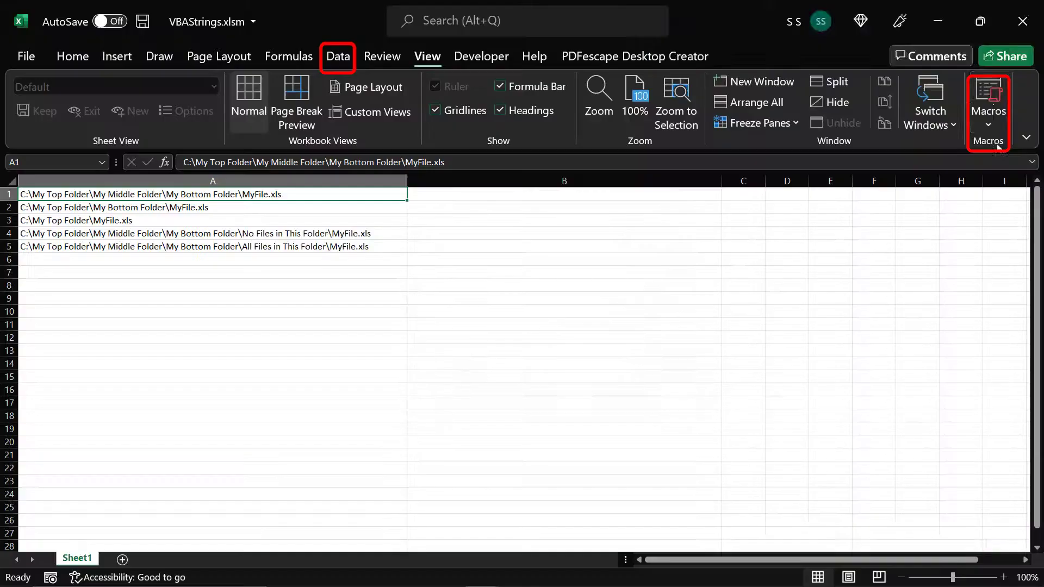
Rerun ParseStrings, step to Mid and print strMid as MyFile.xls, then finish.
click(987, 111)
click(671, 219)
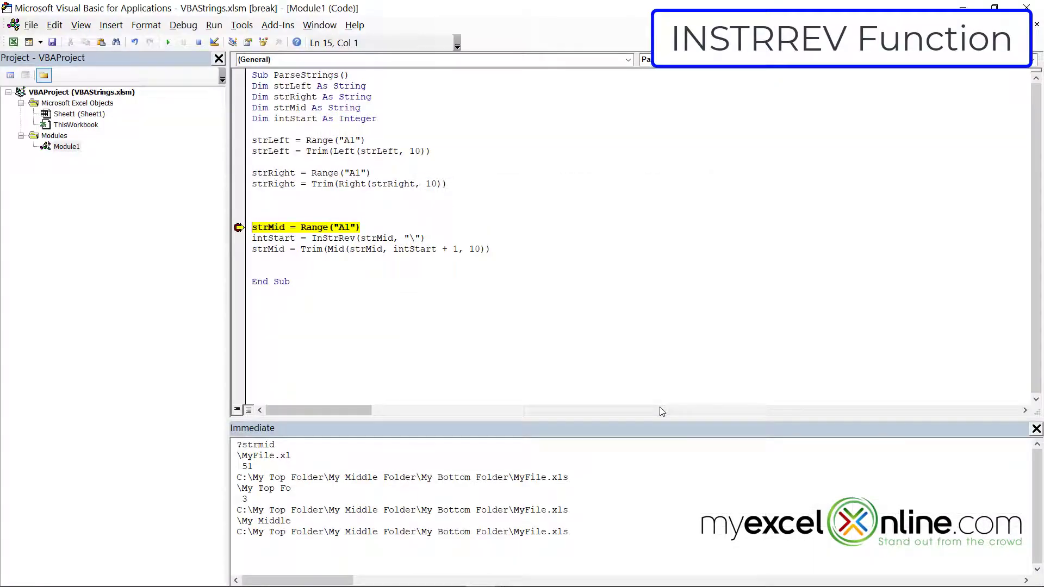
key(F8)
key(F8)
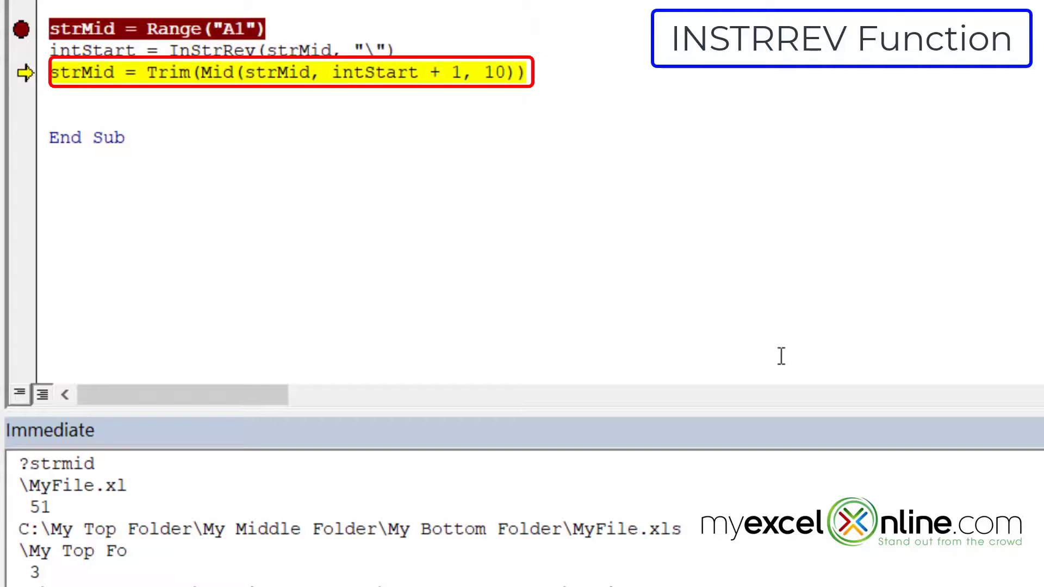
key(F8)
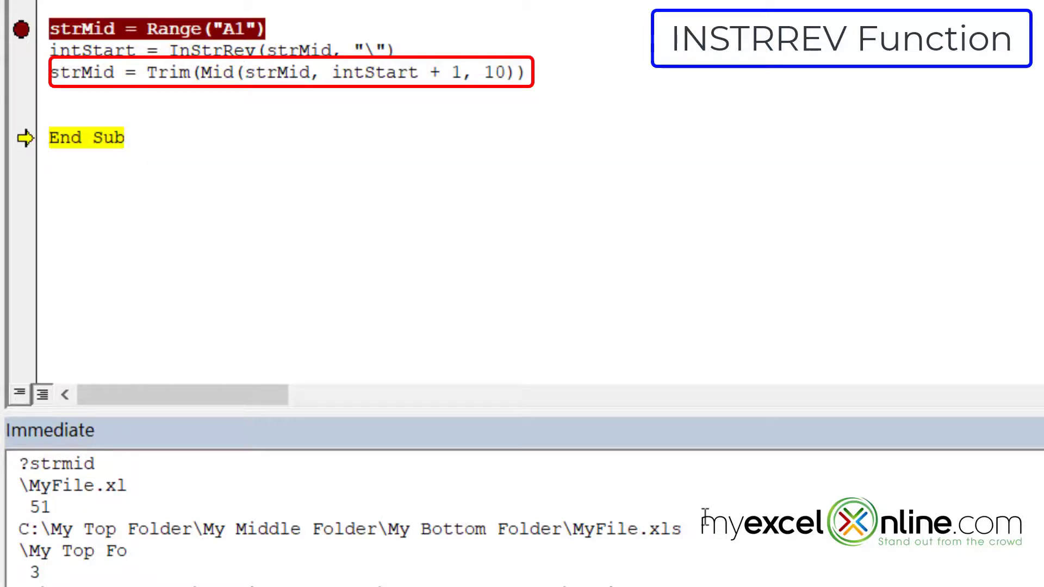
key(Return)
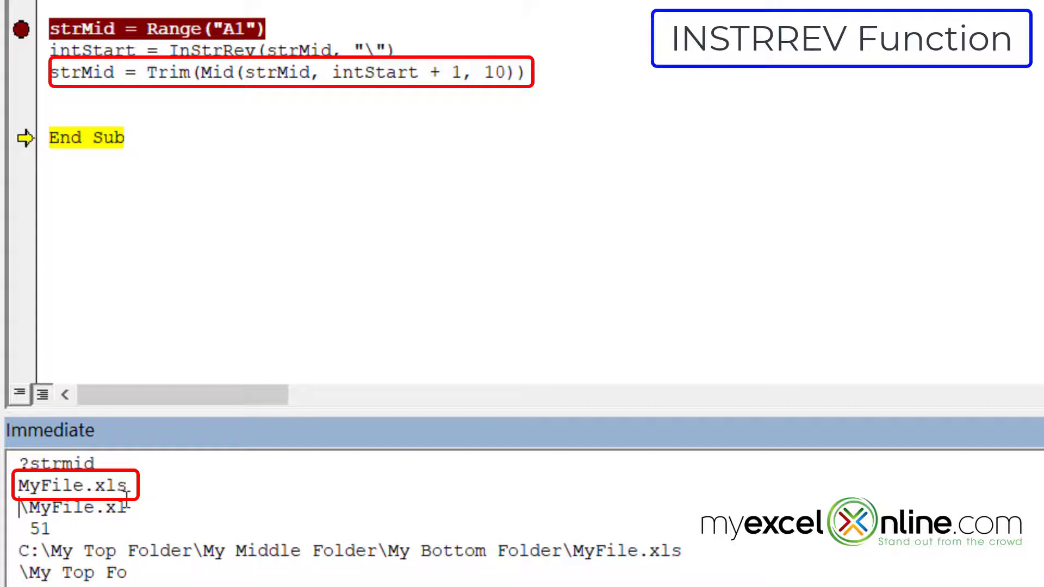
key(F8)
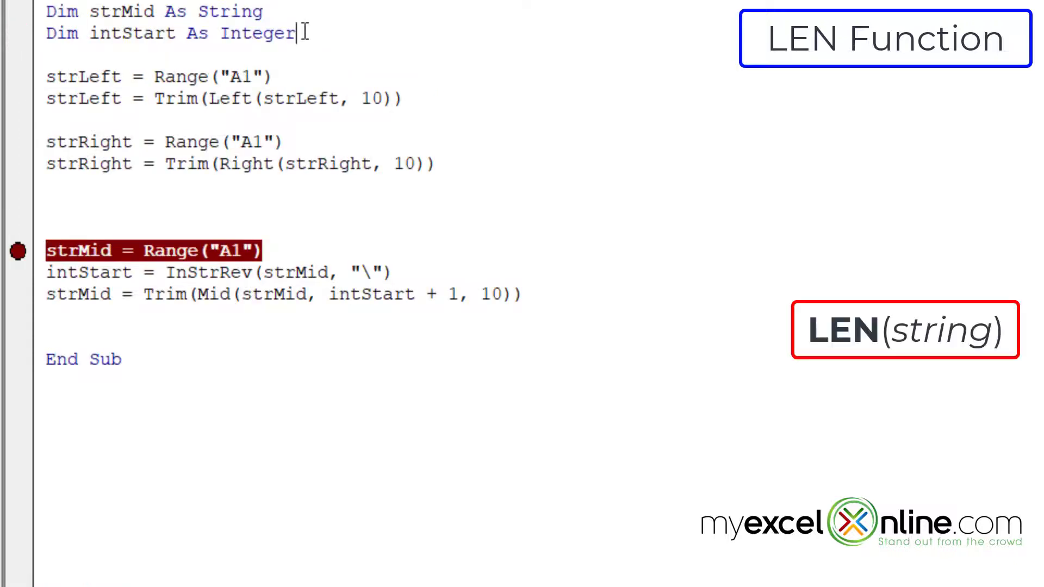
Declare Dim intLength As Integer below the intStart declaration.
key(Return)
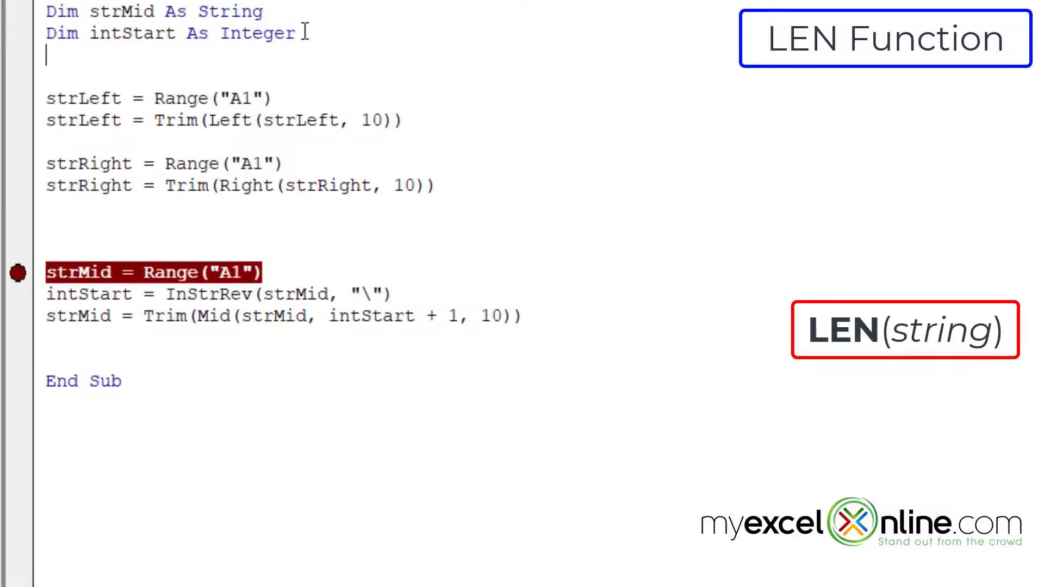
text(dim intL)
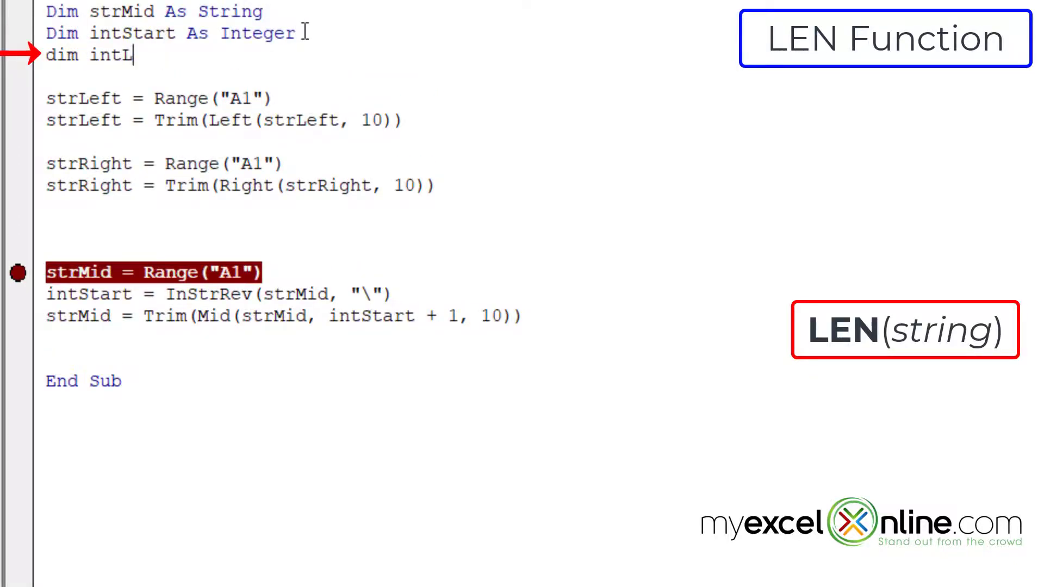
text(ength as integ)
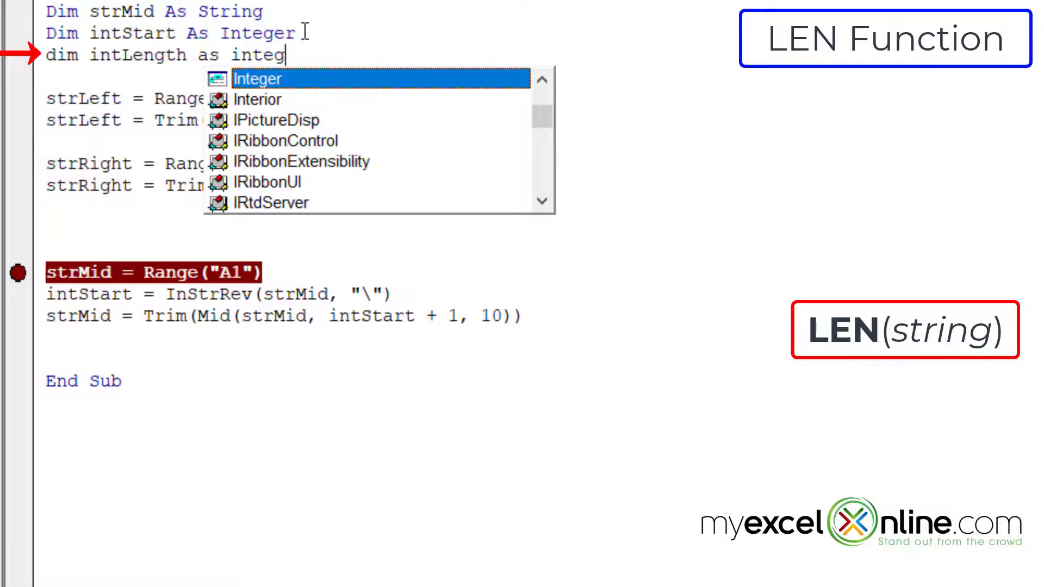
text(er)
click(131, 359)
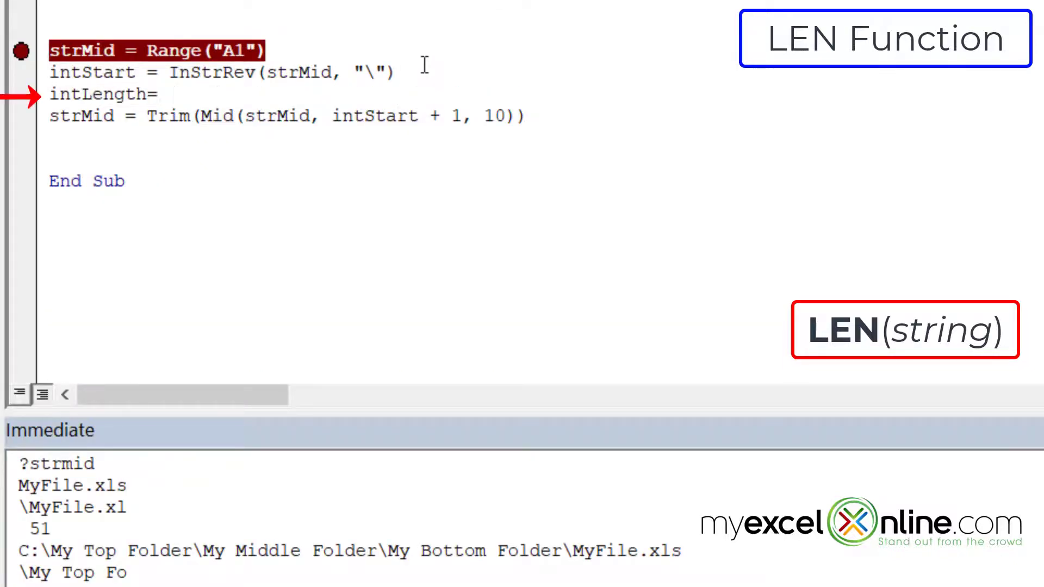
text(len)
text((strmi)
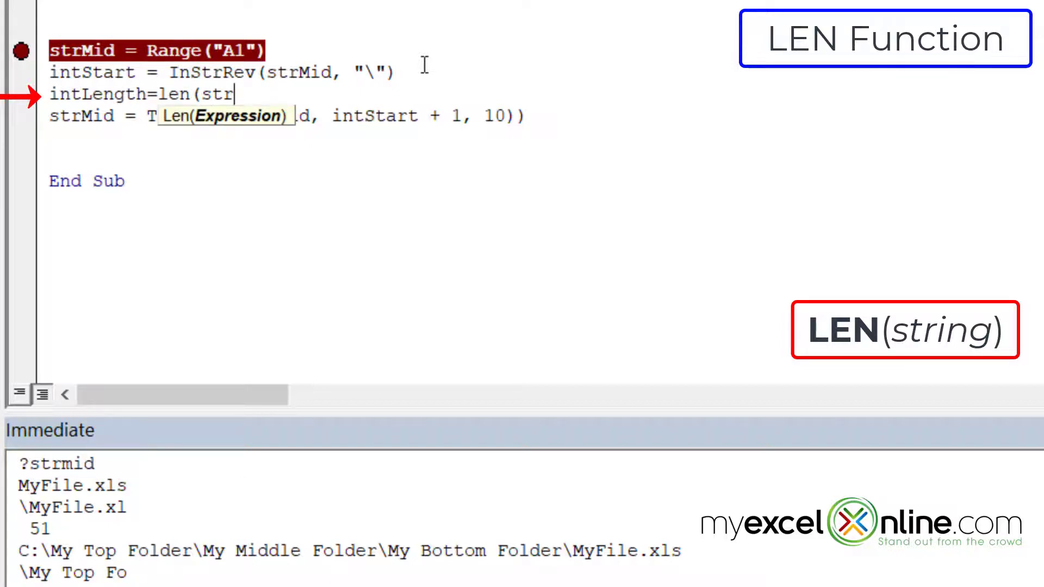
text(d))
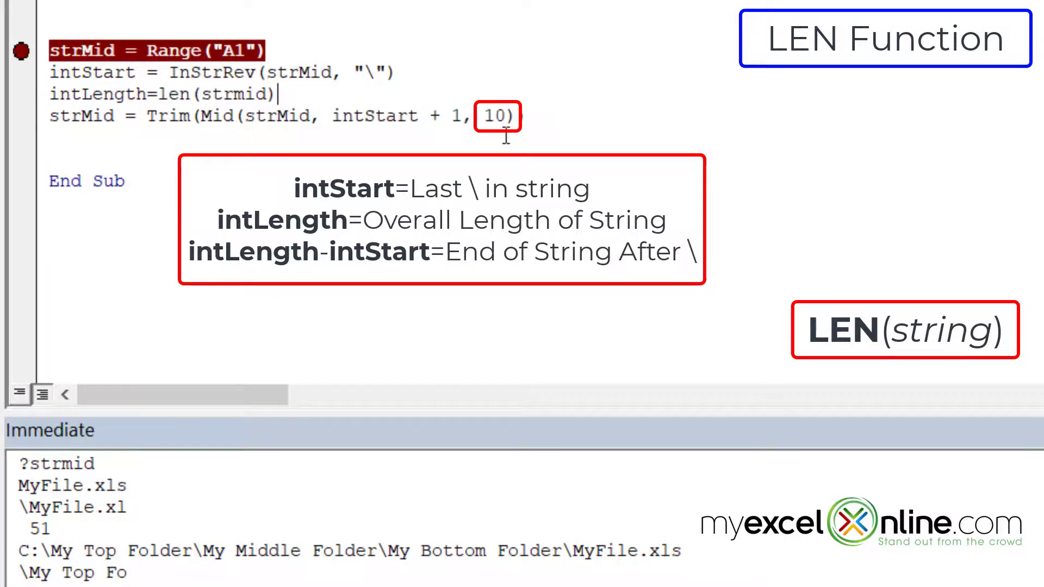
Commit intLength = Len(strMid) and replace Mid's length 10 with intLength - intStart.
click(488, 137)
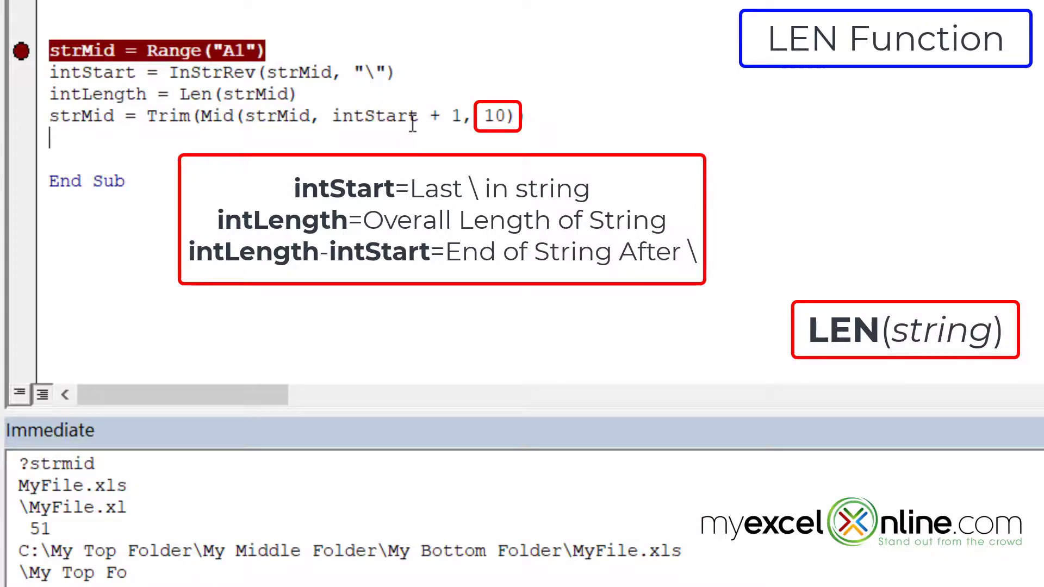
drag(487, 116, 506, 115)
text(intle)
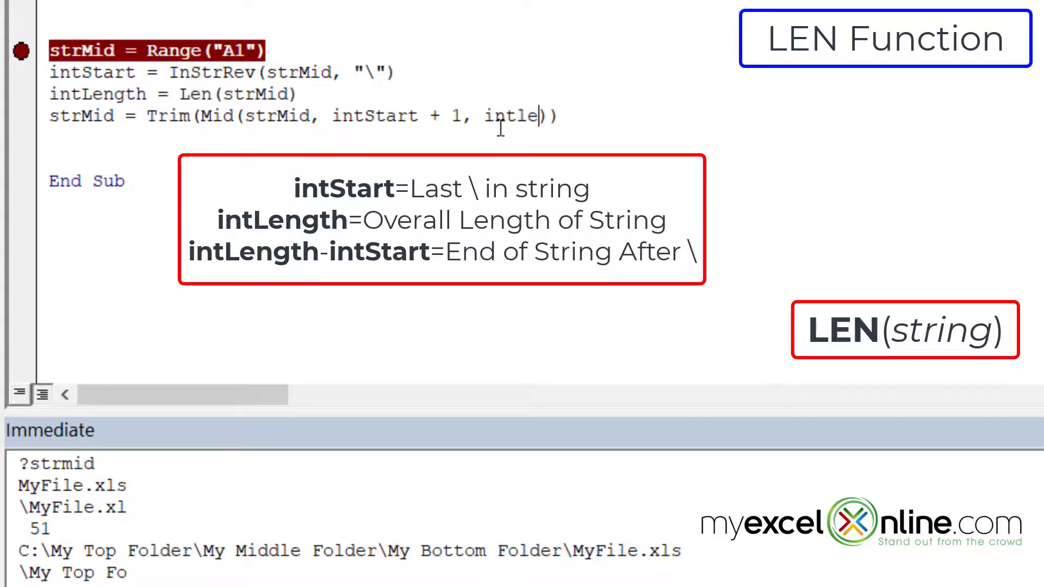
text(ngth-int)
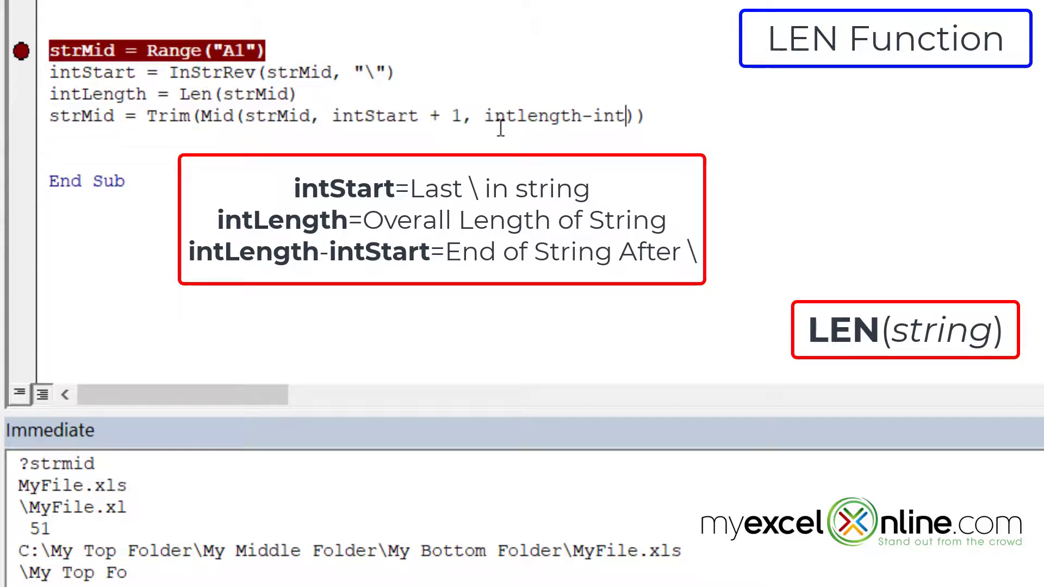
text(start)
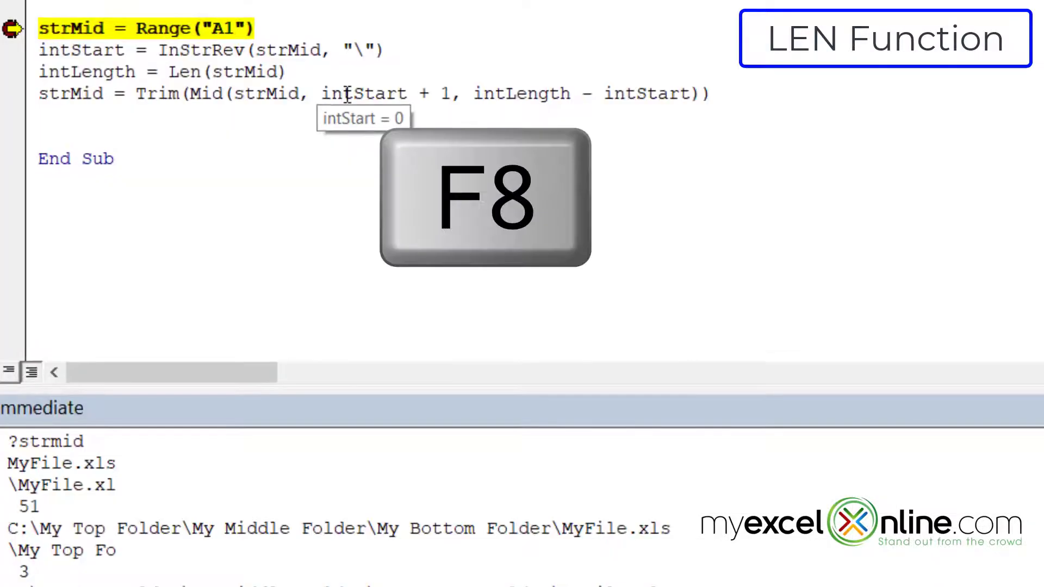
Step in, clear old Immediate output, and print intStart 51 and intLength 61.
key(F8)
key(F8)
key(F8)
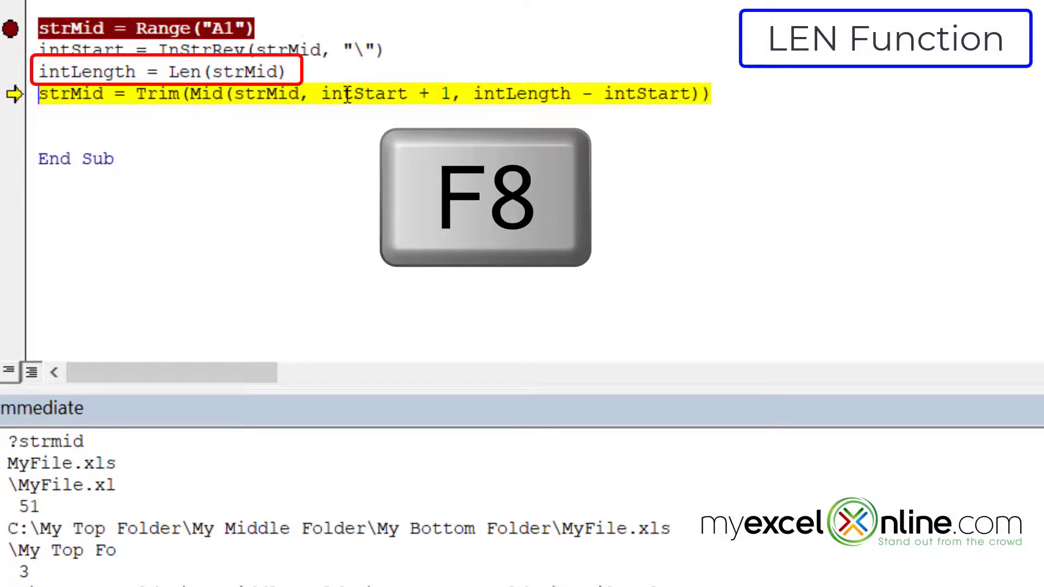
drag(8, 442, 538, 566)
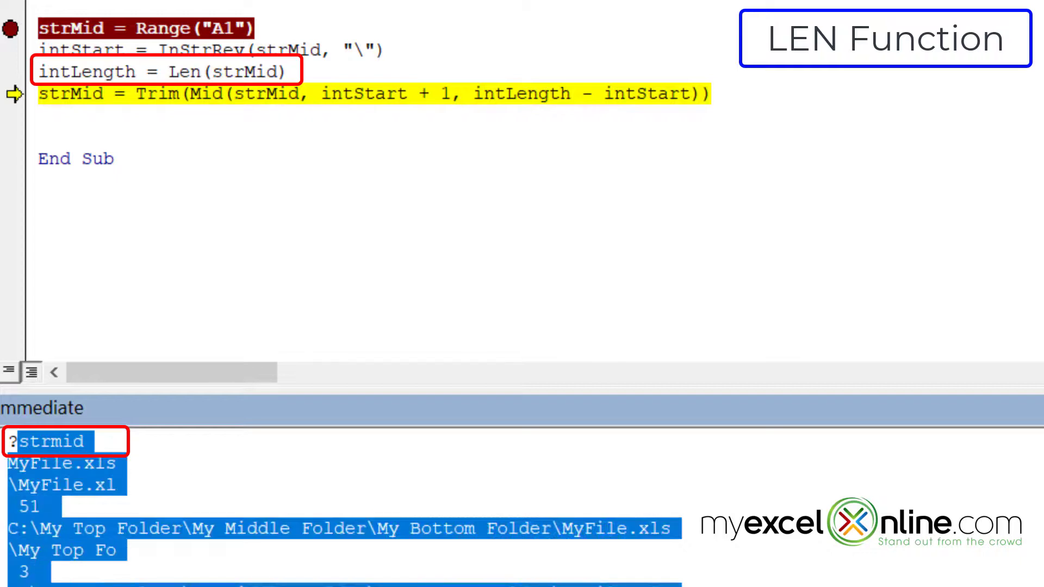
key(Delete)
text(int)
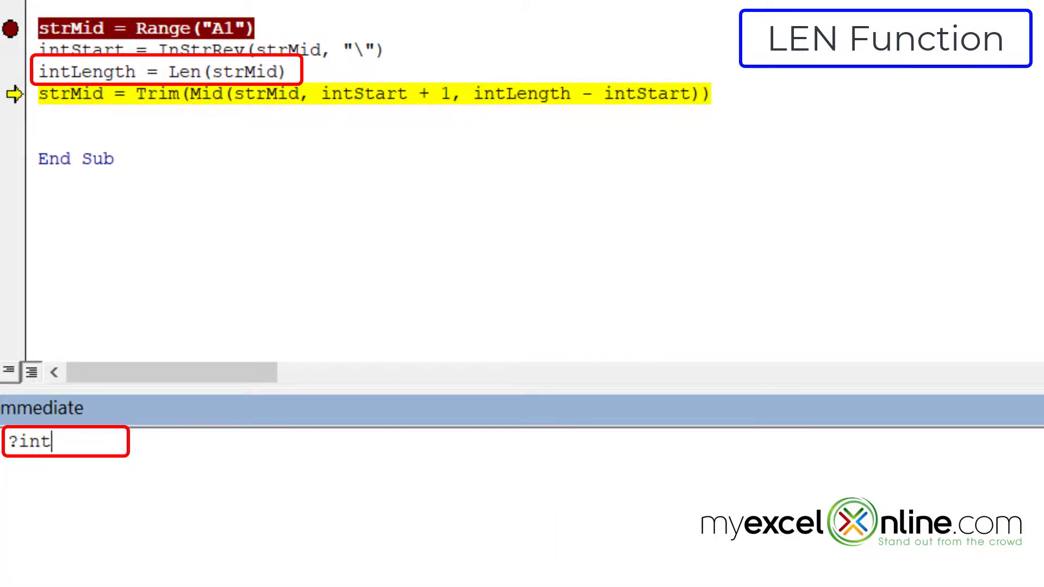
text(start)
key(Return)
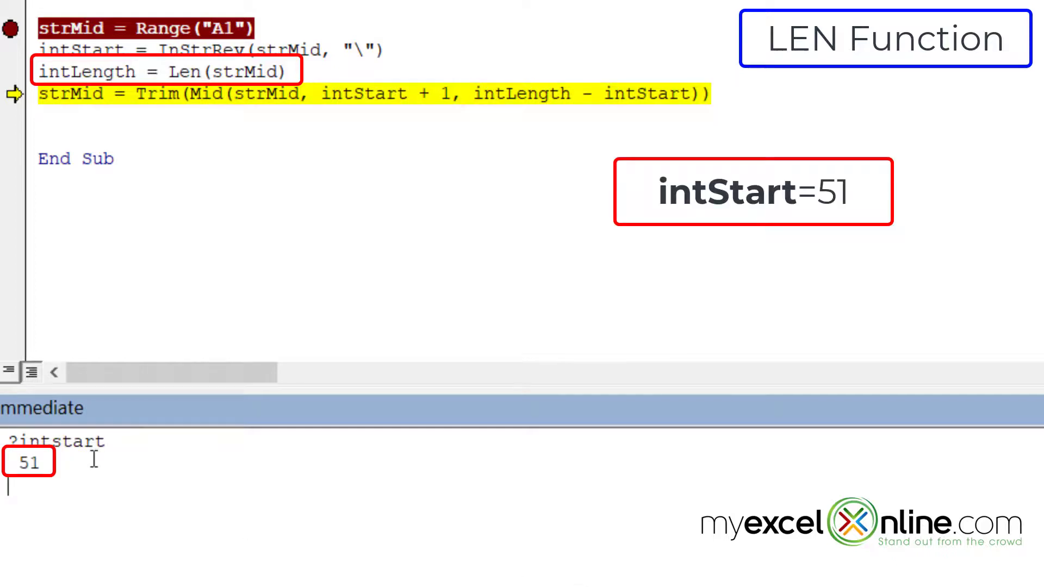
drag(105, 441, 53, 441)
text(len)
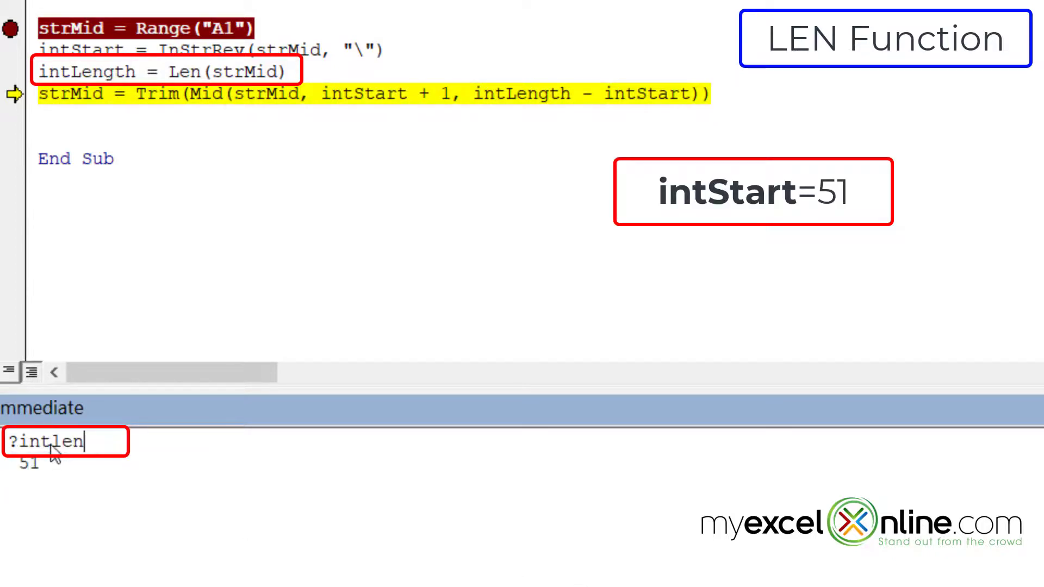
text(gth)
key(Return)
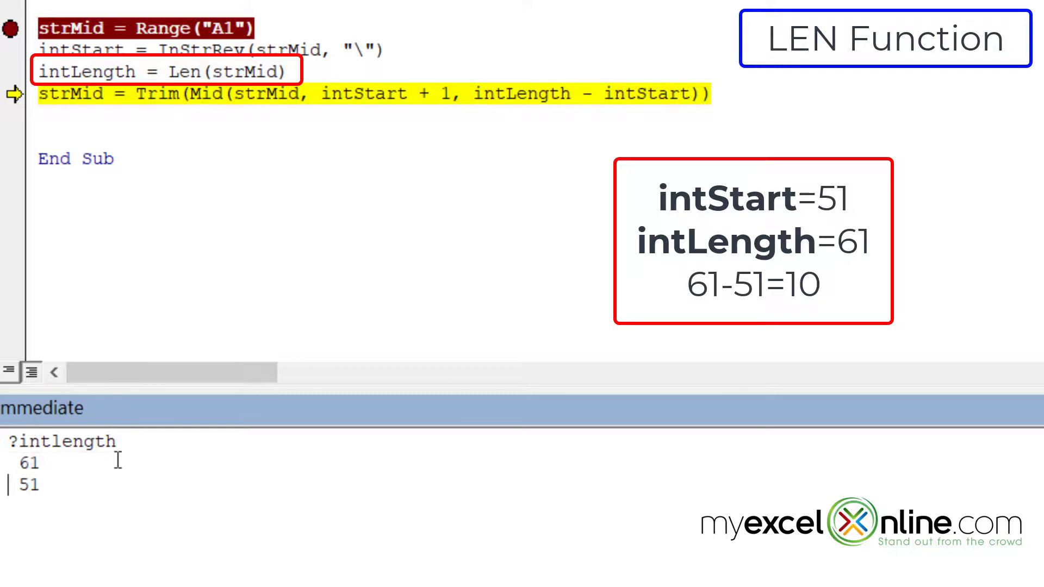
Run the Mid line, print strMid as MyFile.xls, and finish the macro.
key(F8)
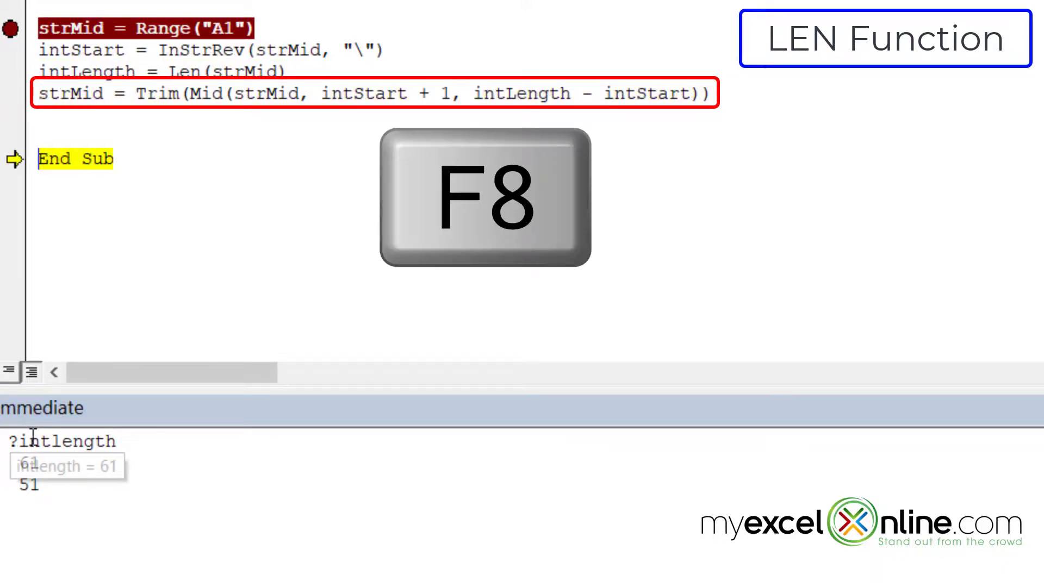
drag(19, 441, 123, 441)
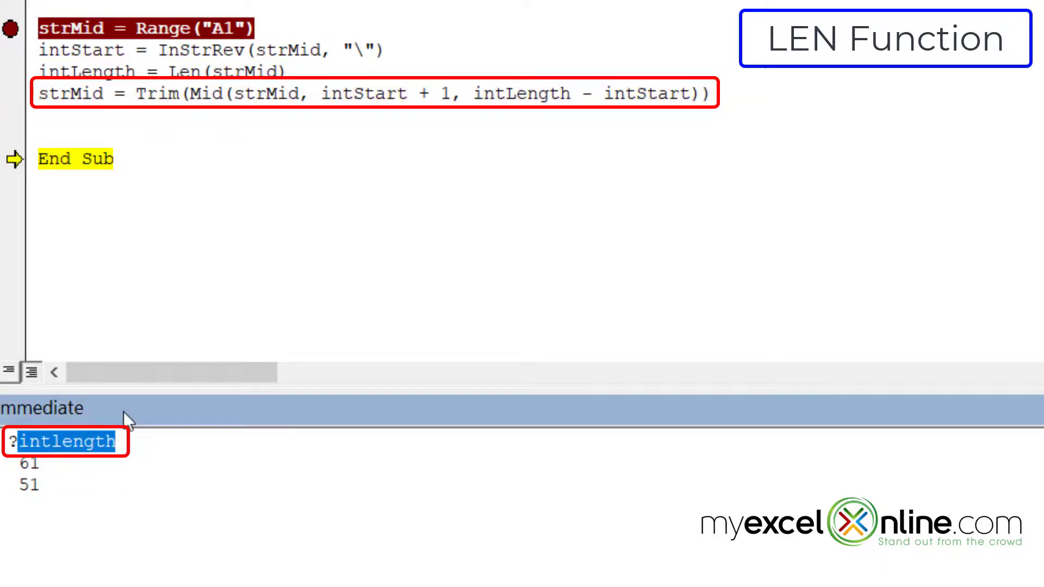
text(str)
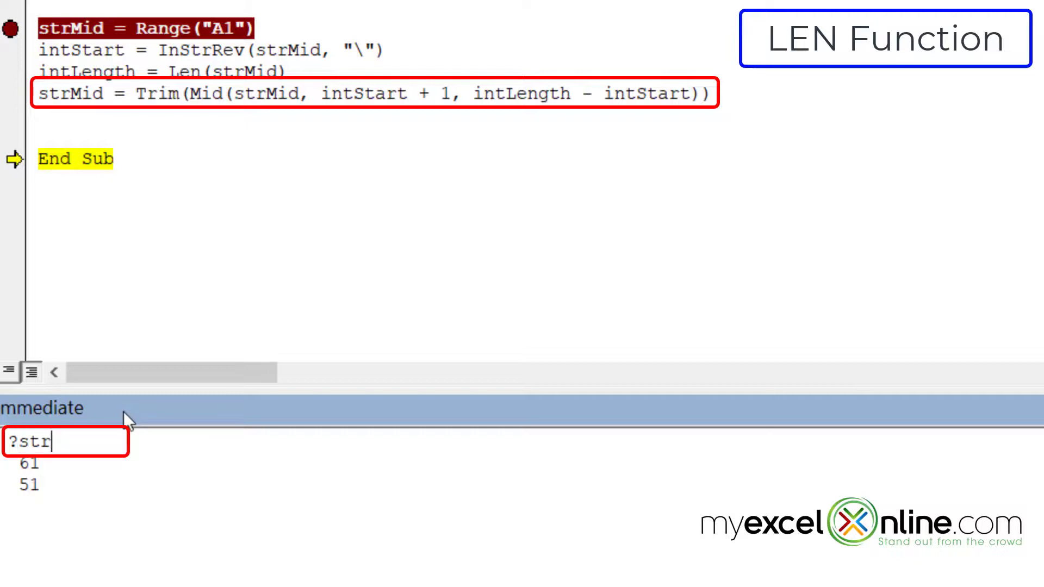
text(mid)
key(Return)
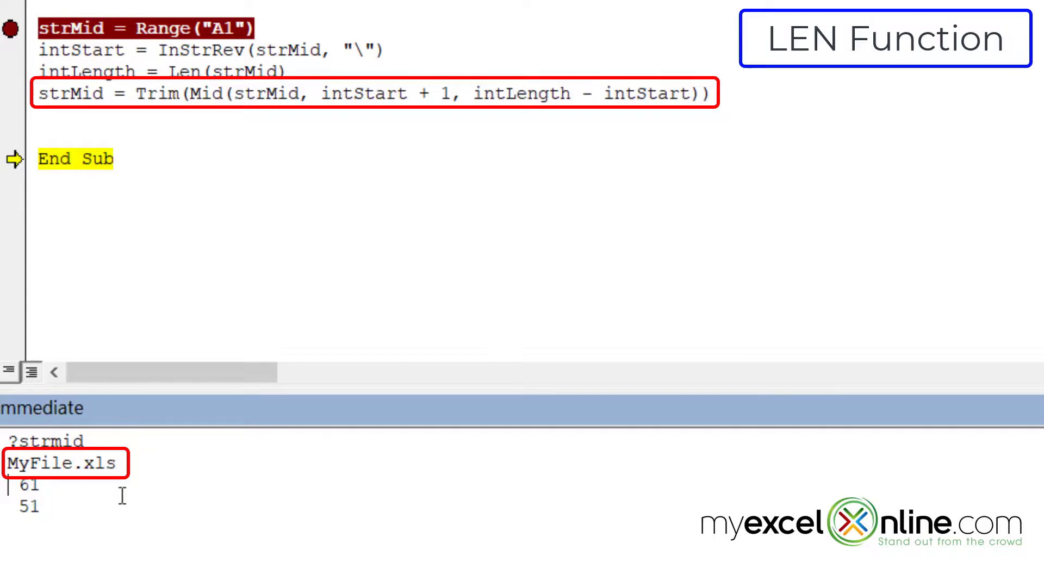
key(F8)
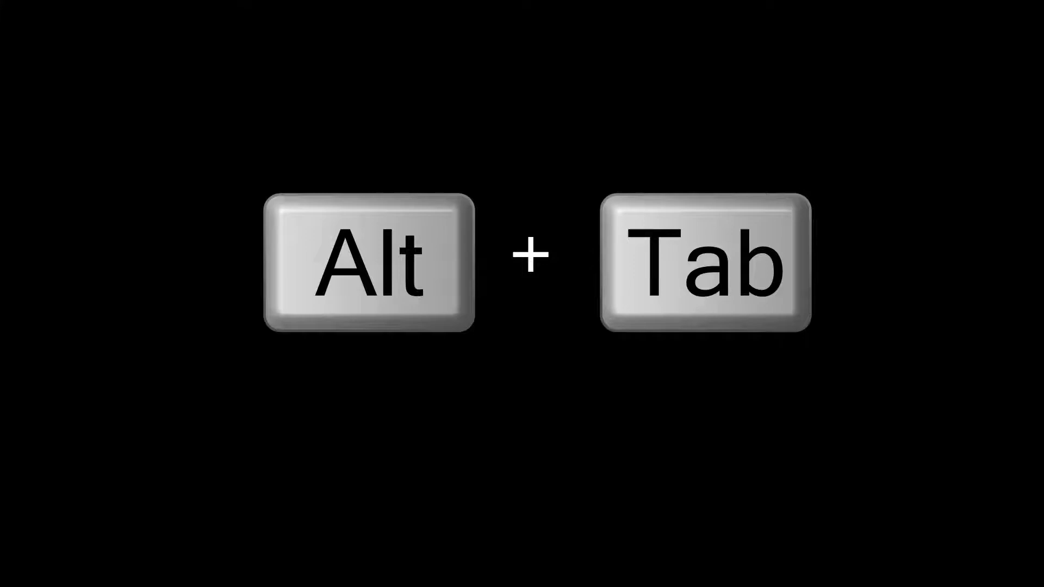
In the Excel workbook, edit cell A1 so the path ends with MyFile123.xls.
key(alt+Tab)
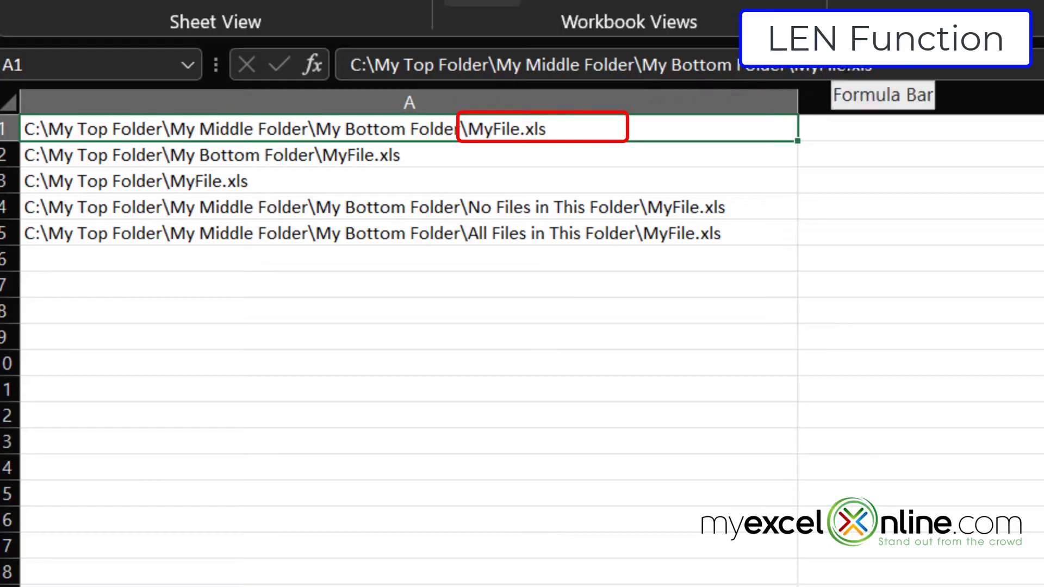
key(F2)
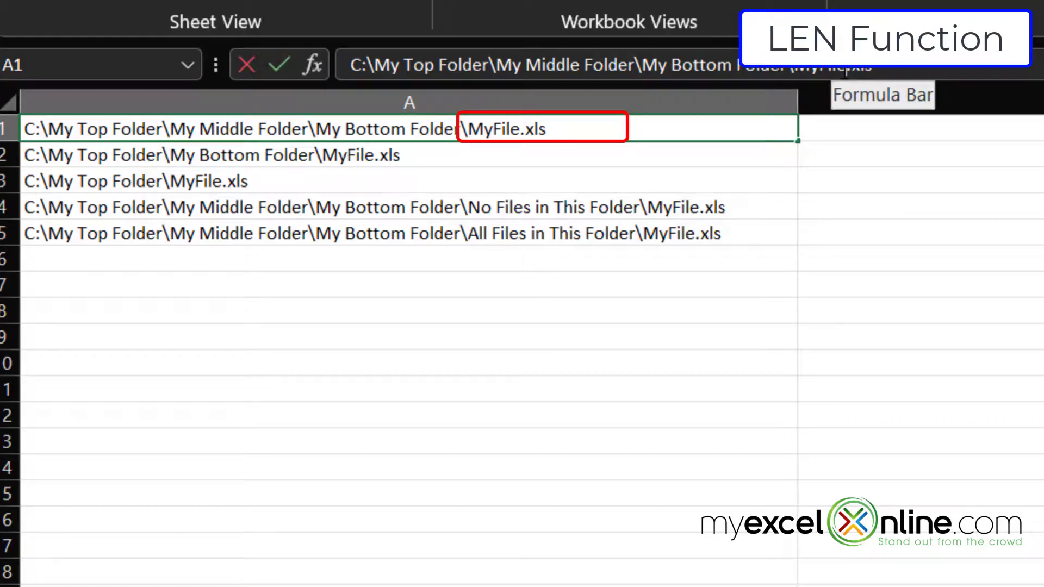
text(12)
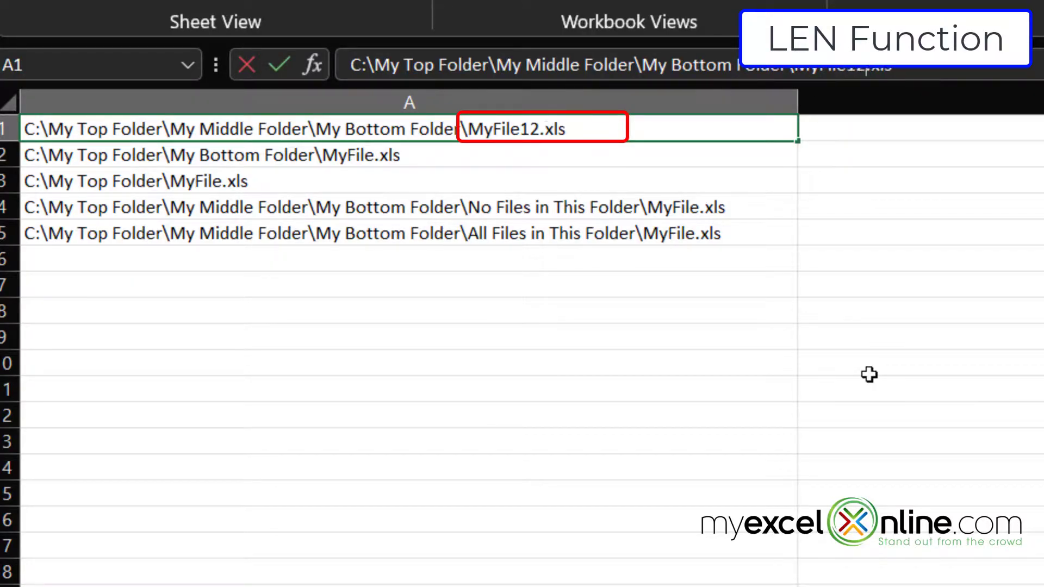
text(3)
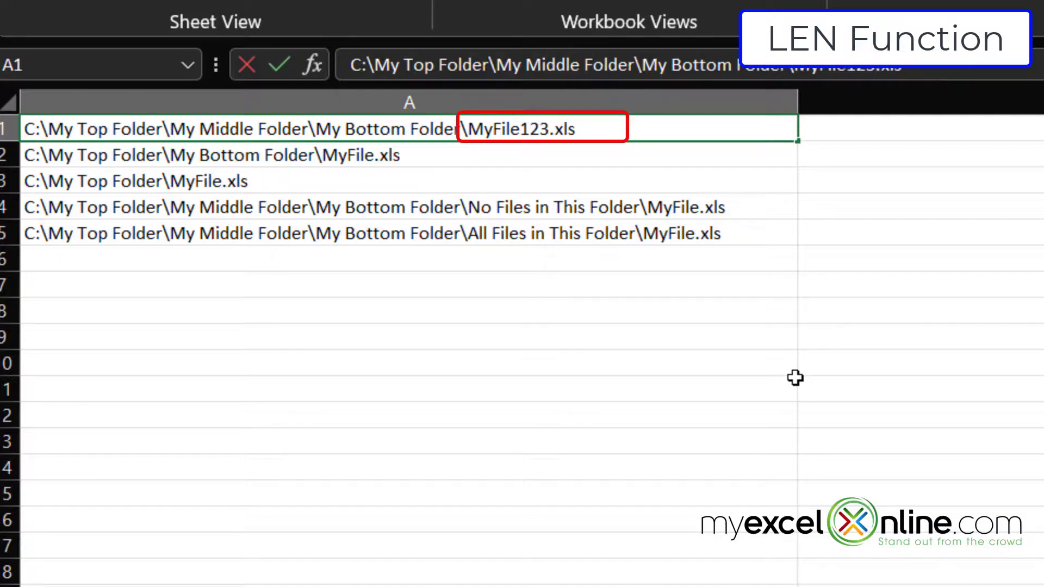
key(Return)
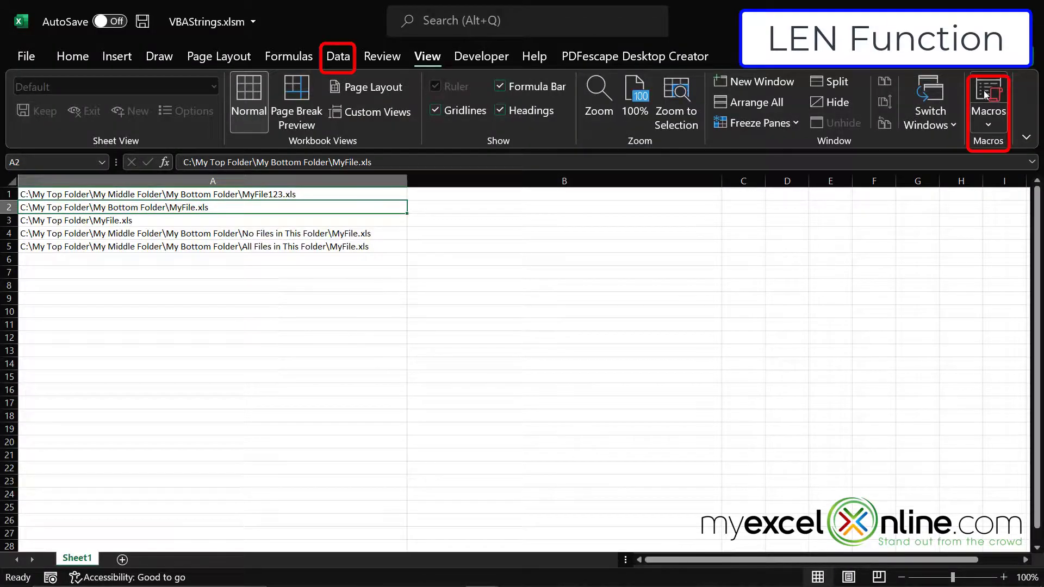
Rerun the ParseStrings macro from View > Macros and step through to its breakpoint.
click(984, 91)
click(672, 239)
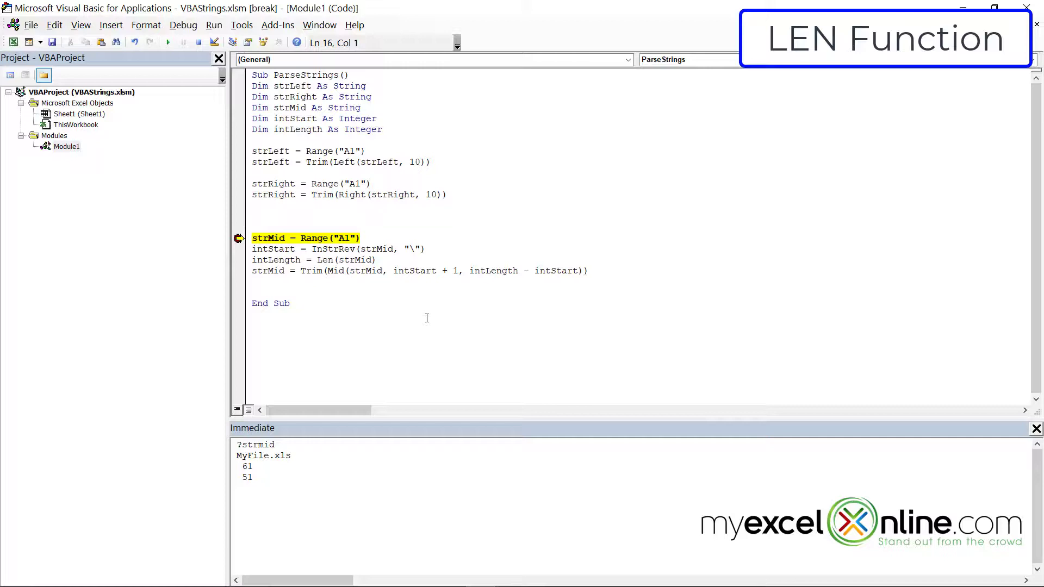
key(F8)
key(F8)
key(F8)
key(F8)
key(F8)
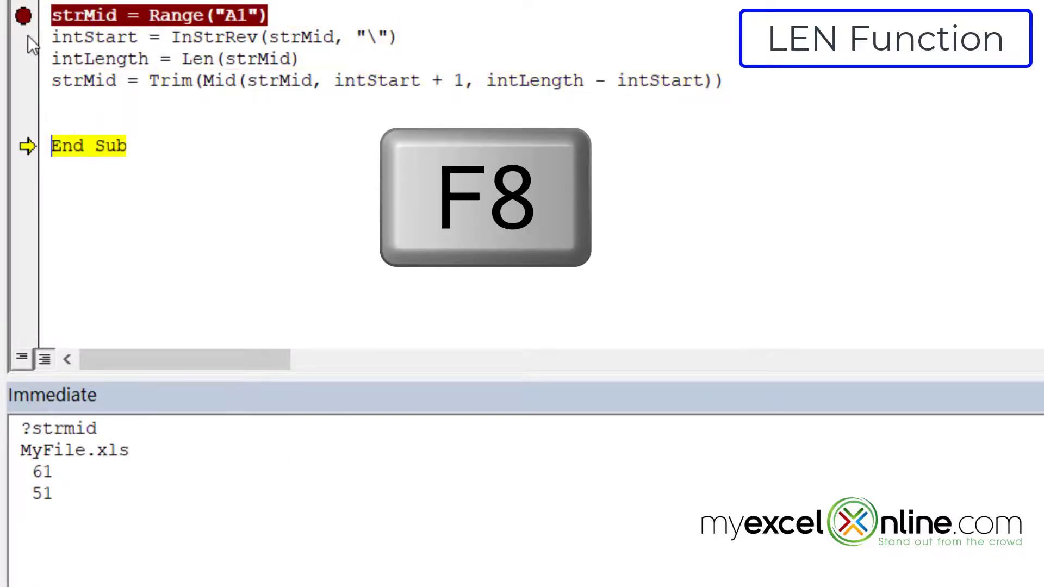
Query ?strmid and ?intlength in the Immediate window, printing MyFile123.xls and 64.
click(99, 428)
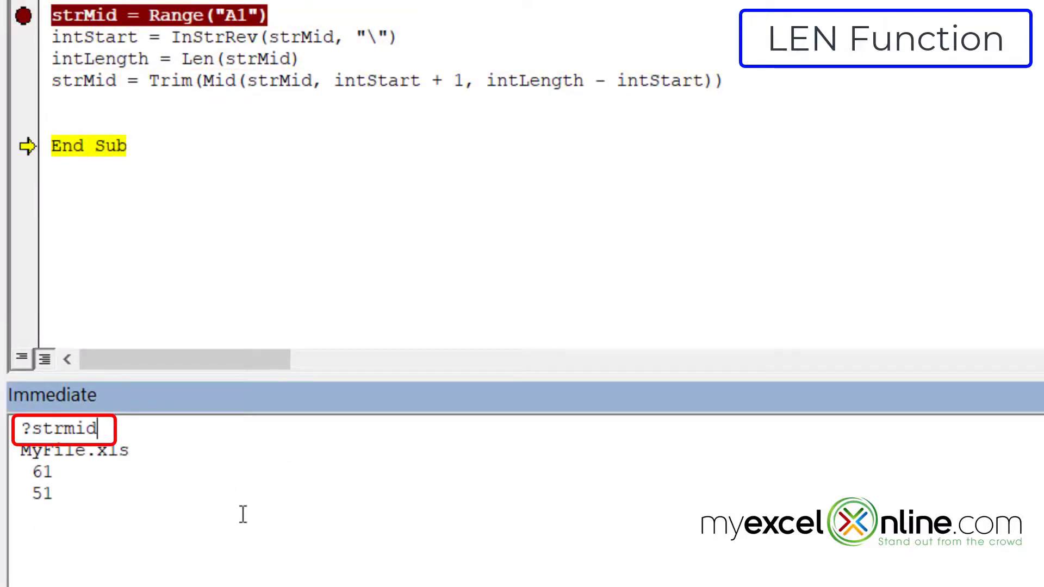
key(Return)
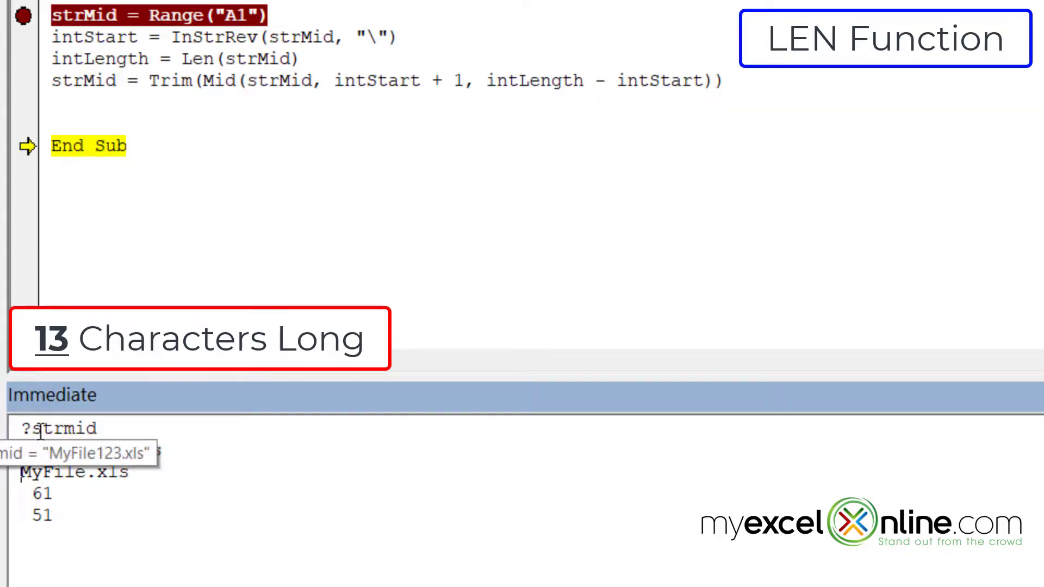
double_click(80, 429)
text(i)
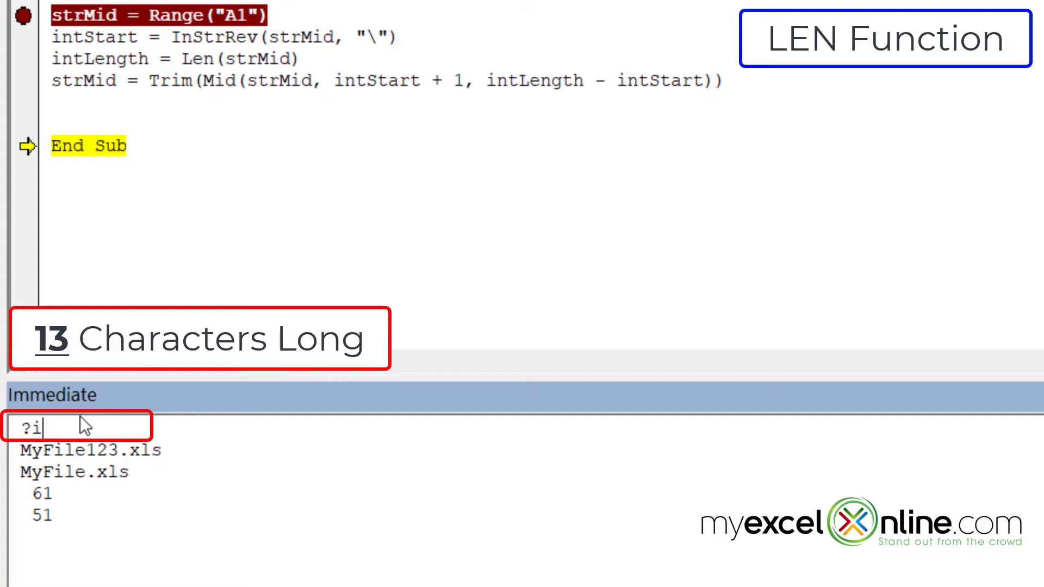
text(ntlength)
key(Return)
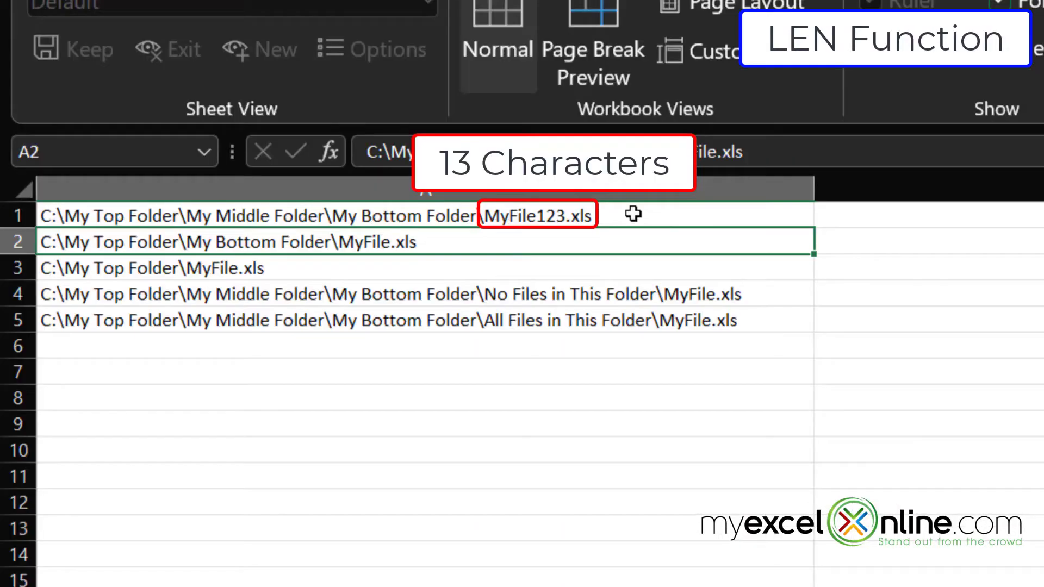
Inspect the 13-character name in cell A1, then finish the macro run in the VBA Editor.
click(316, 193)
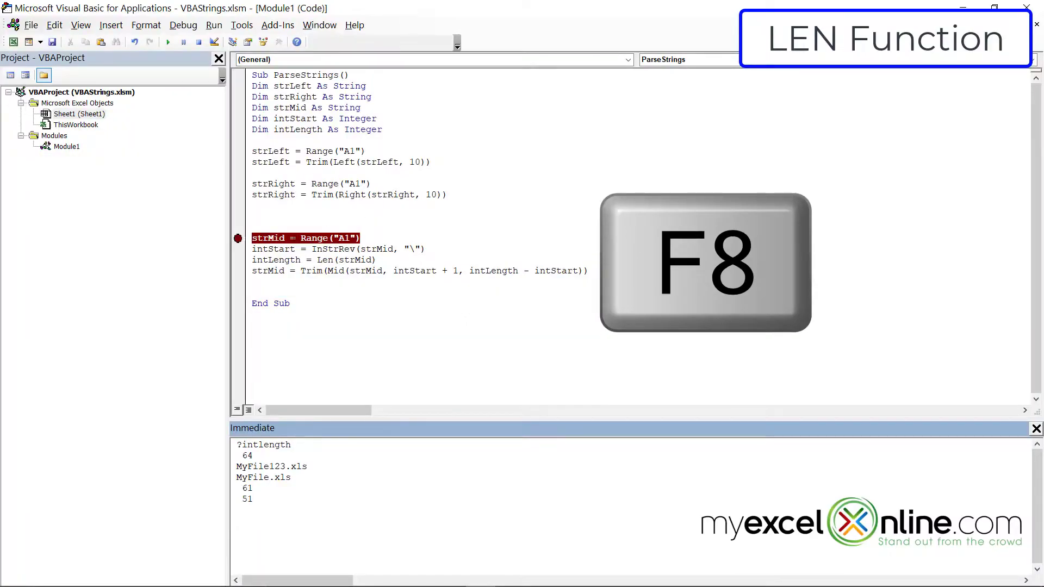
key(F8)
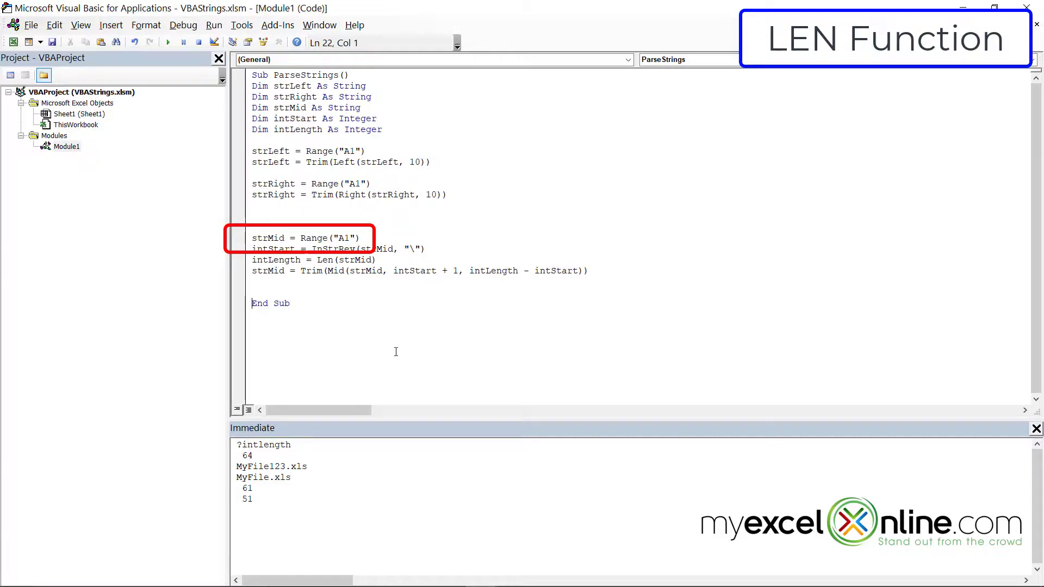